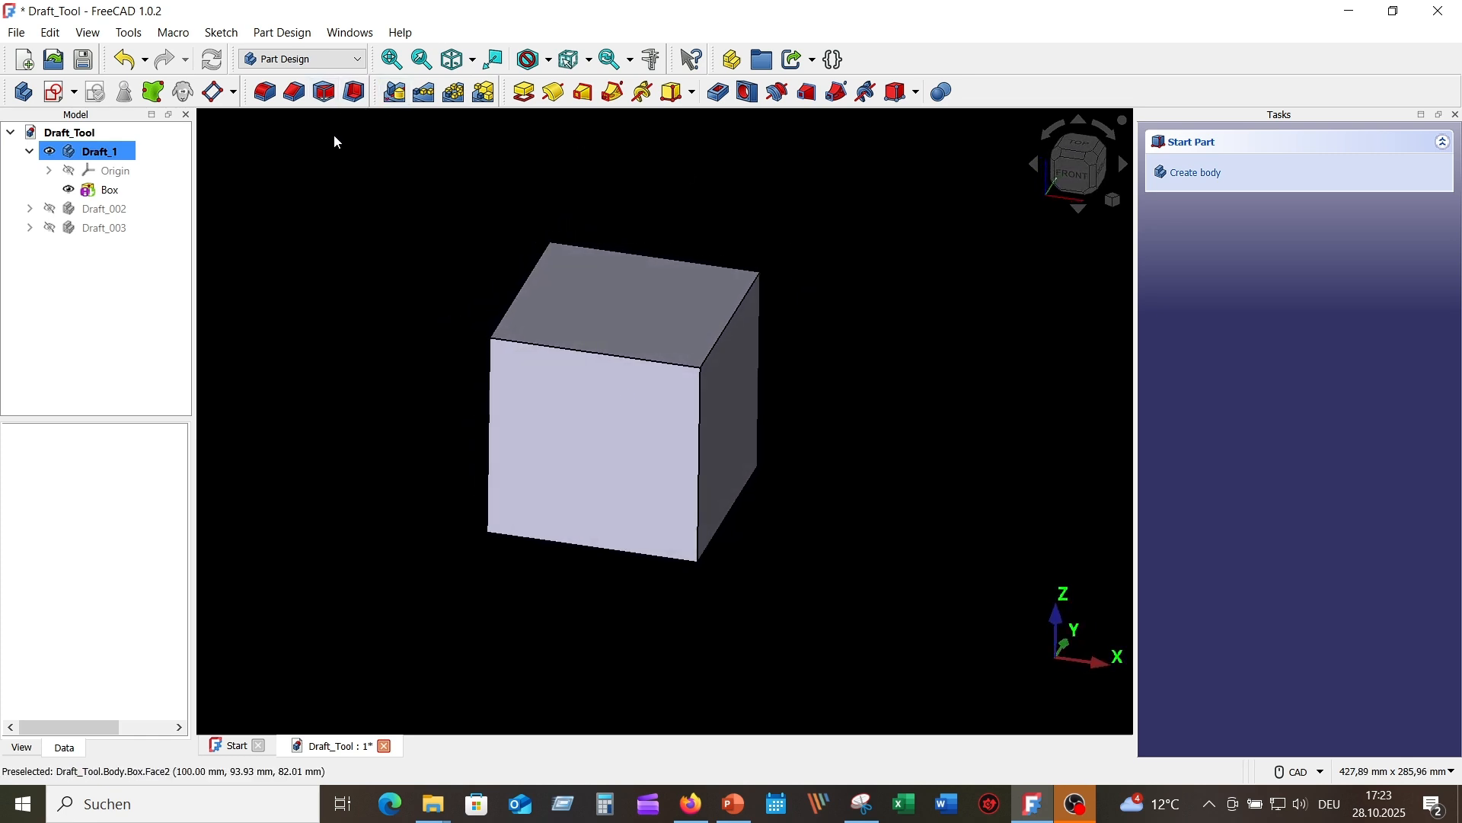
Step: Start a 10° Draft on the Draft_1 cube, using its bottom face as neutral plane and a vertical edge as pull direction
click(326, 92)
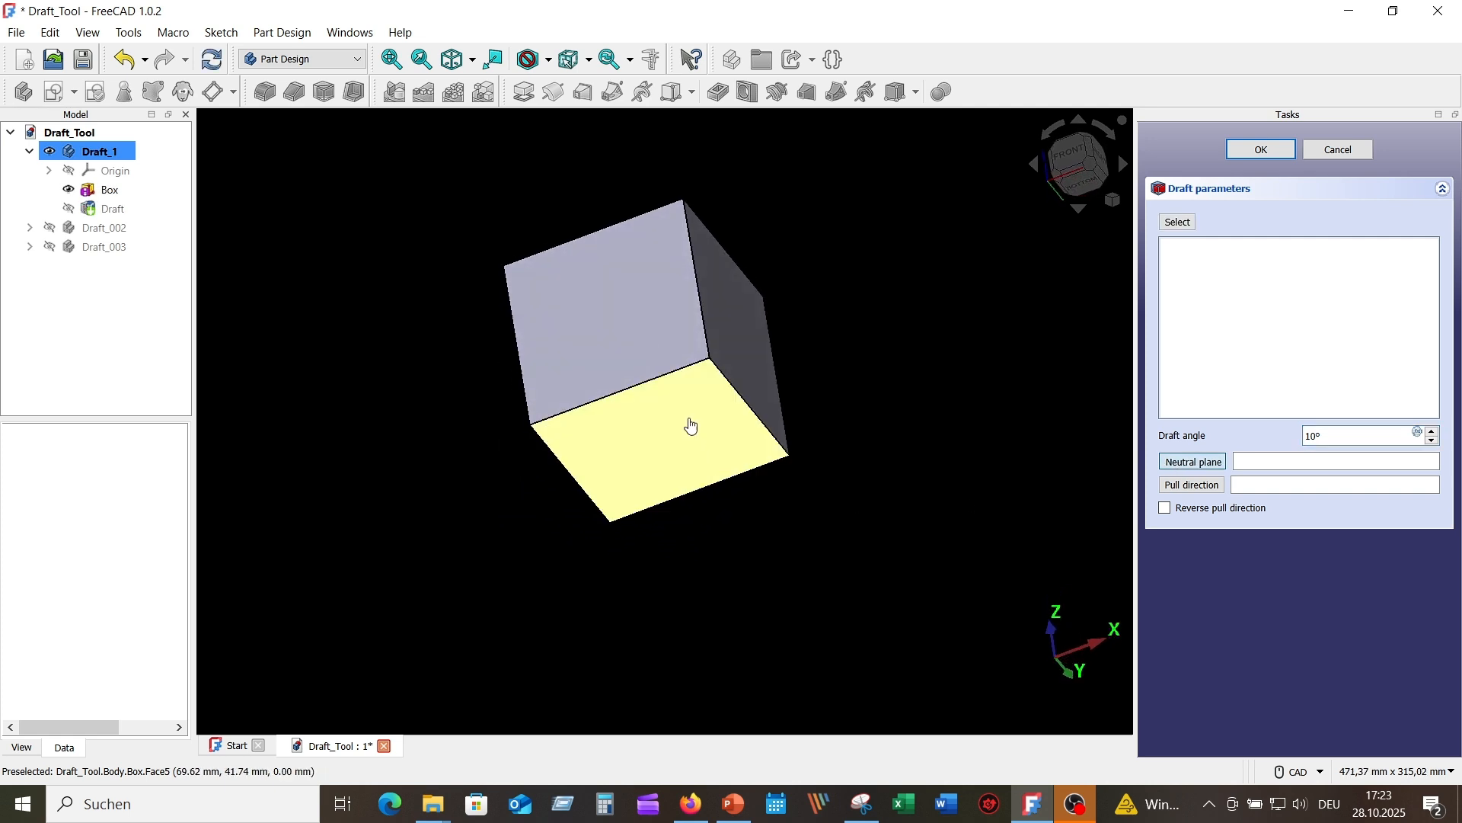
click(691, 426)
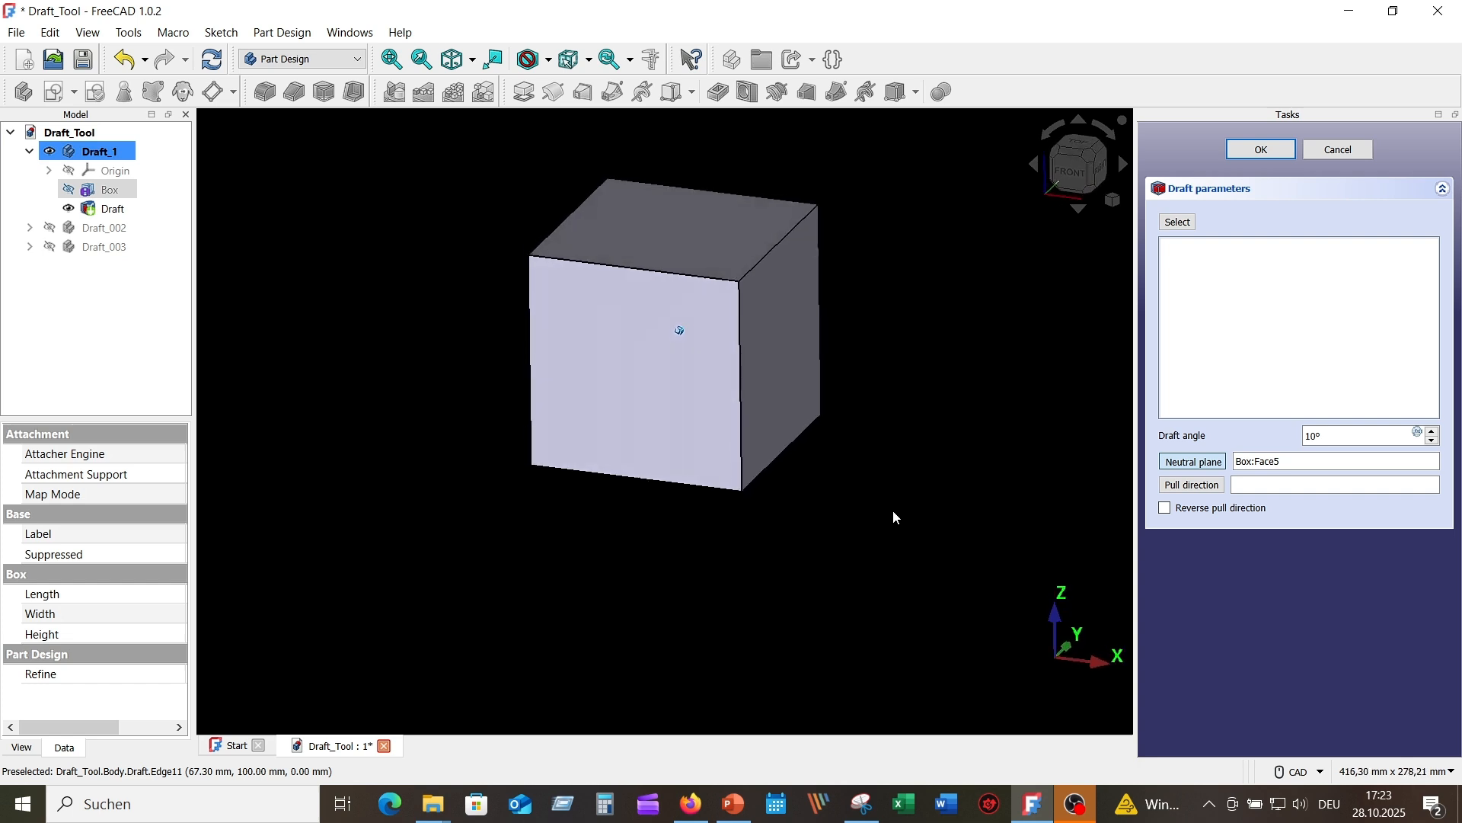
click(1199, 491)
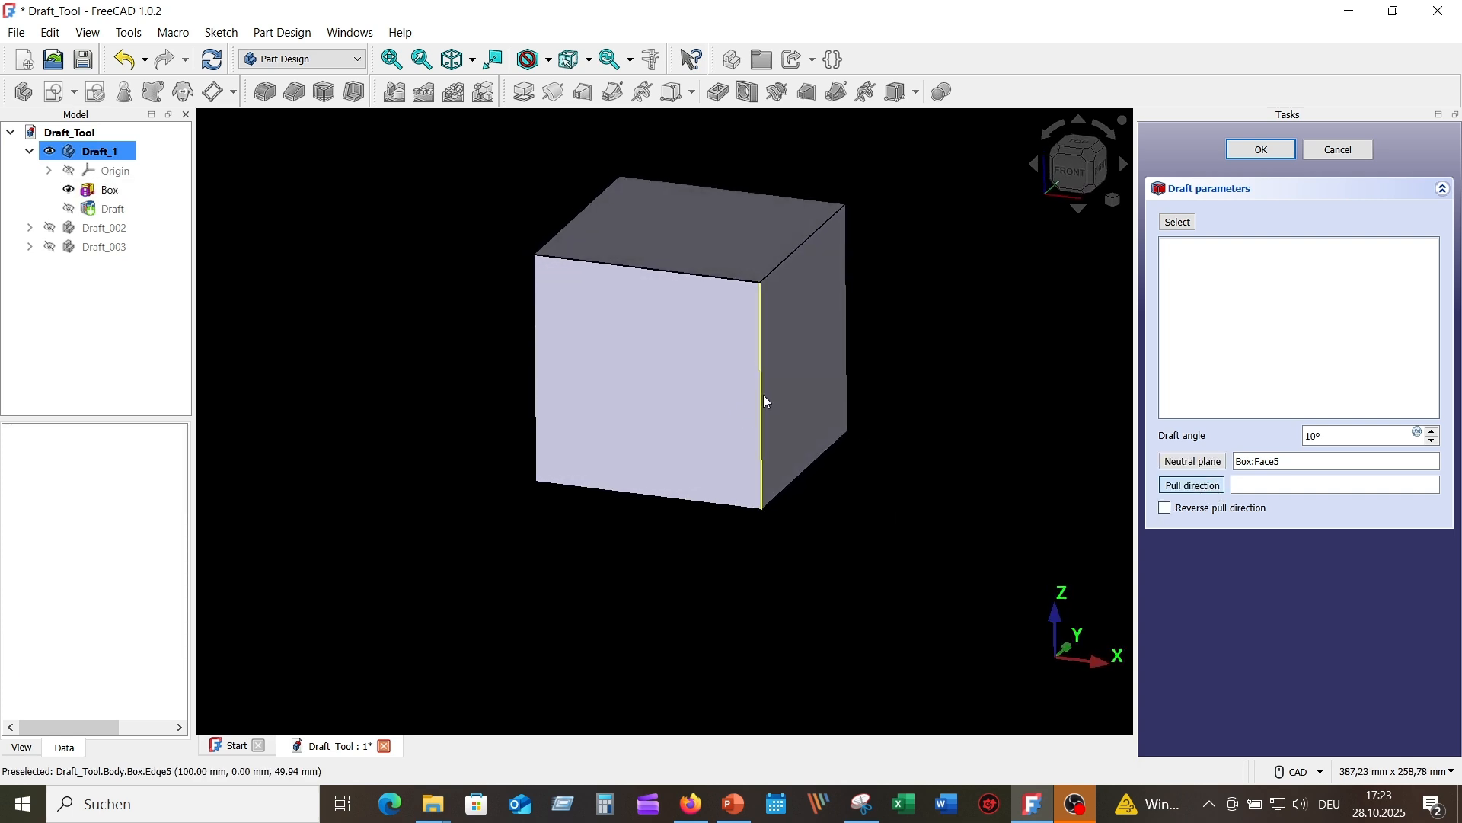
click(764, 403)
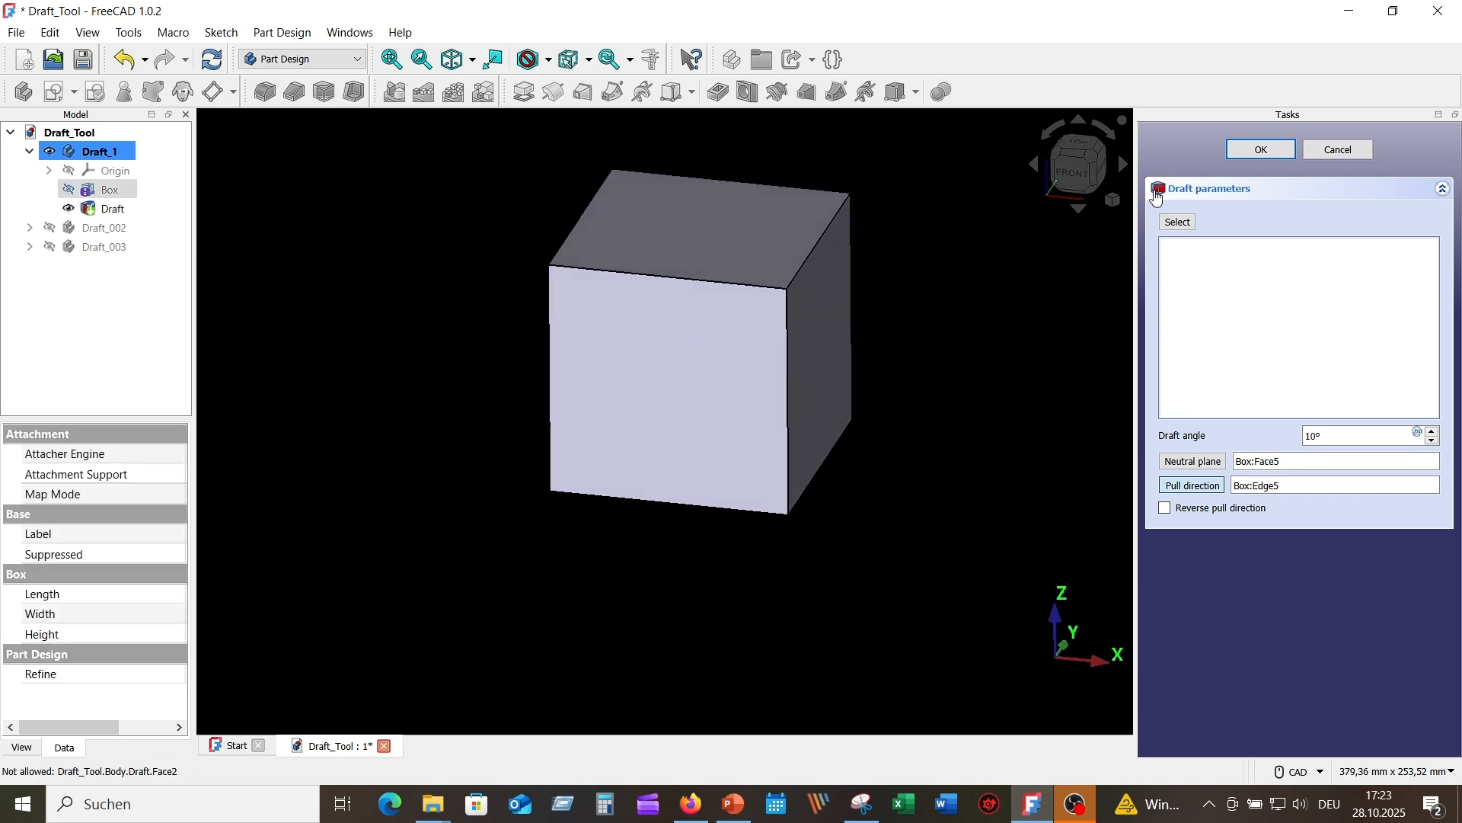
Step: Add the cube's four side faces to the draft and apply it
click(1180, 222)
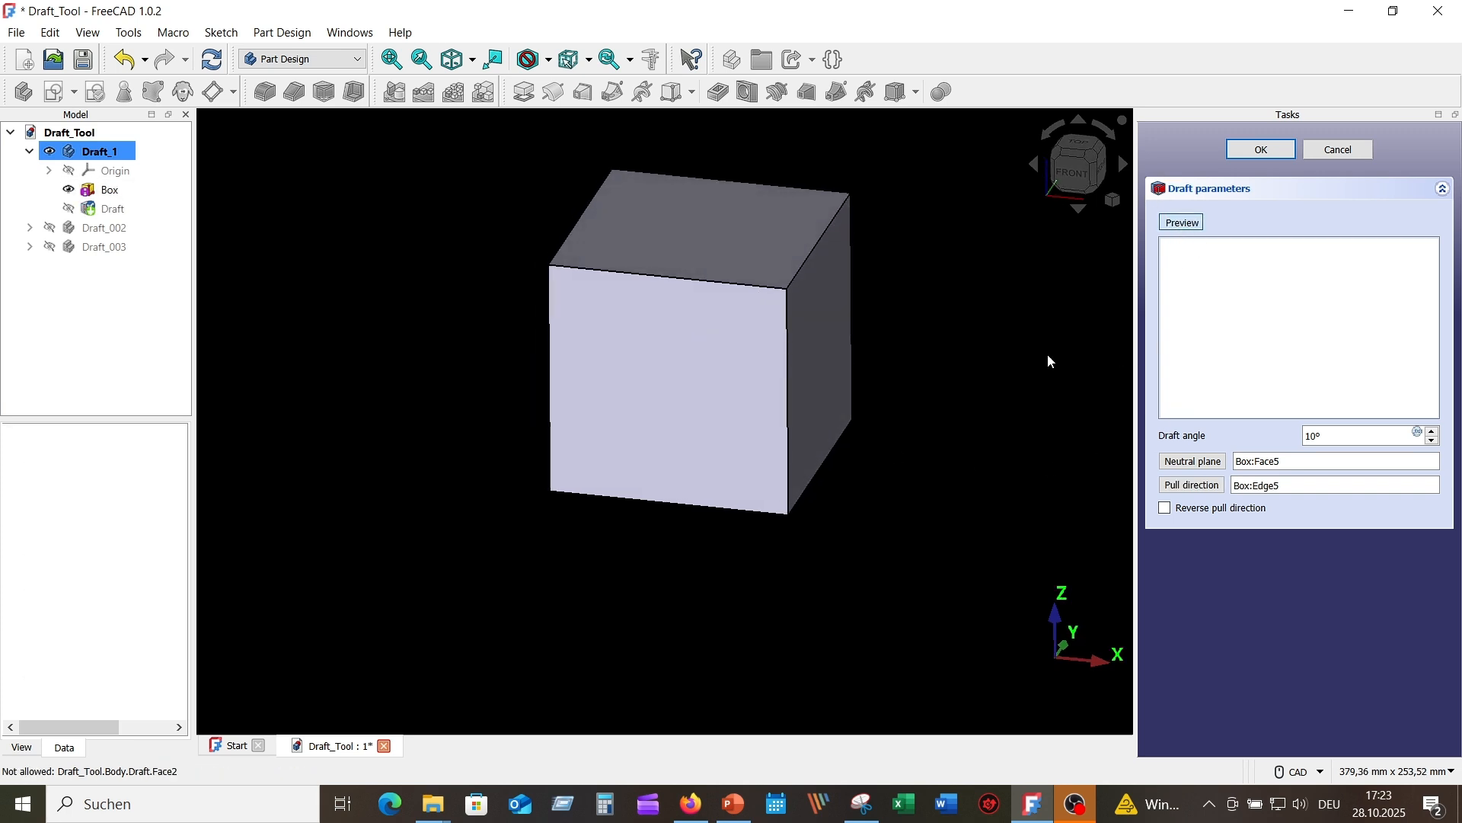
middle_drag(806, 339, 635, 355)
click(696, 363)
click(652, 356)
click(636, 358)
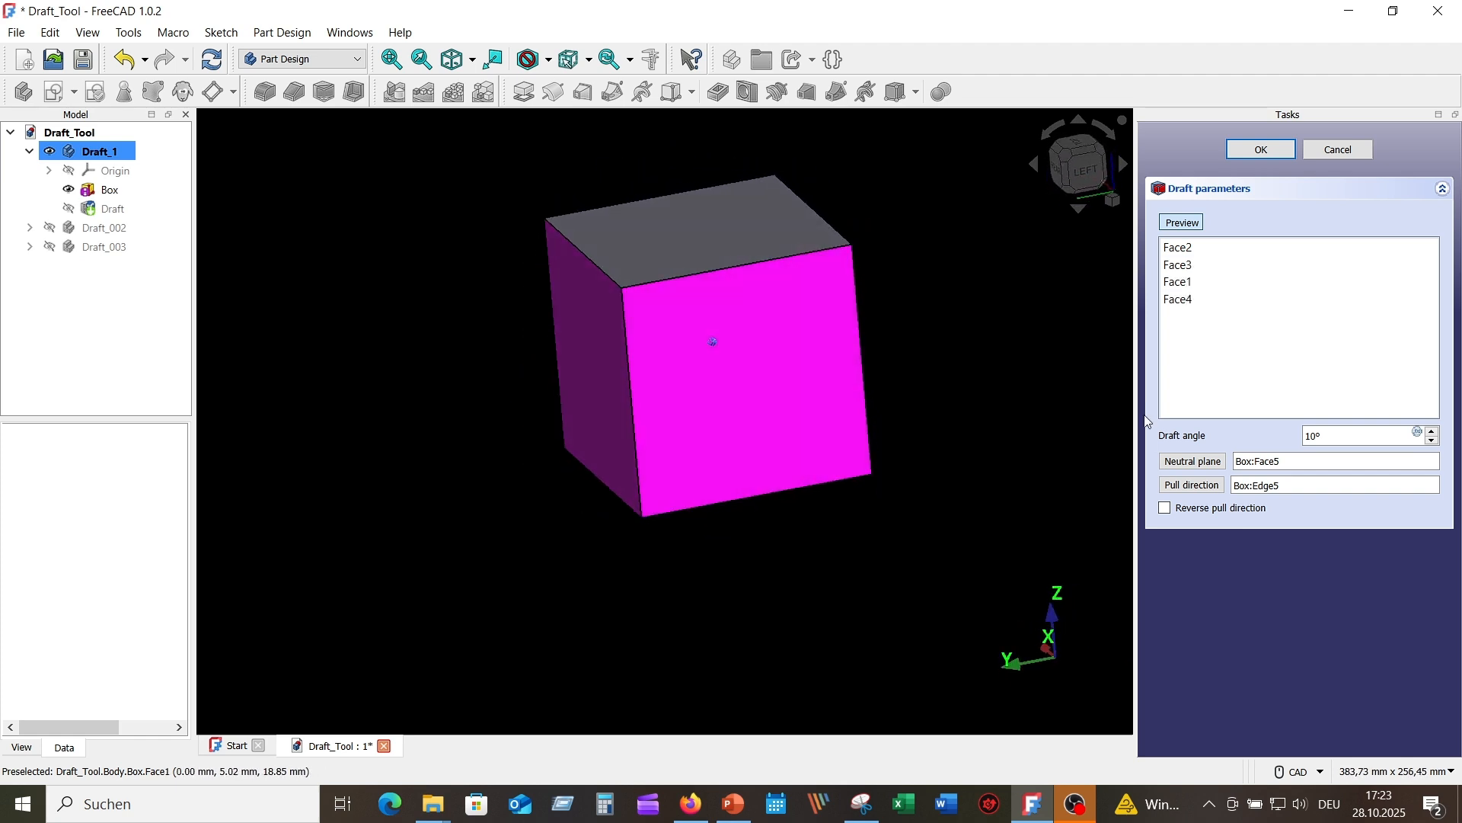
click(1261, 150)
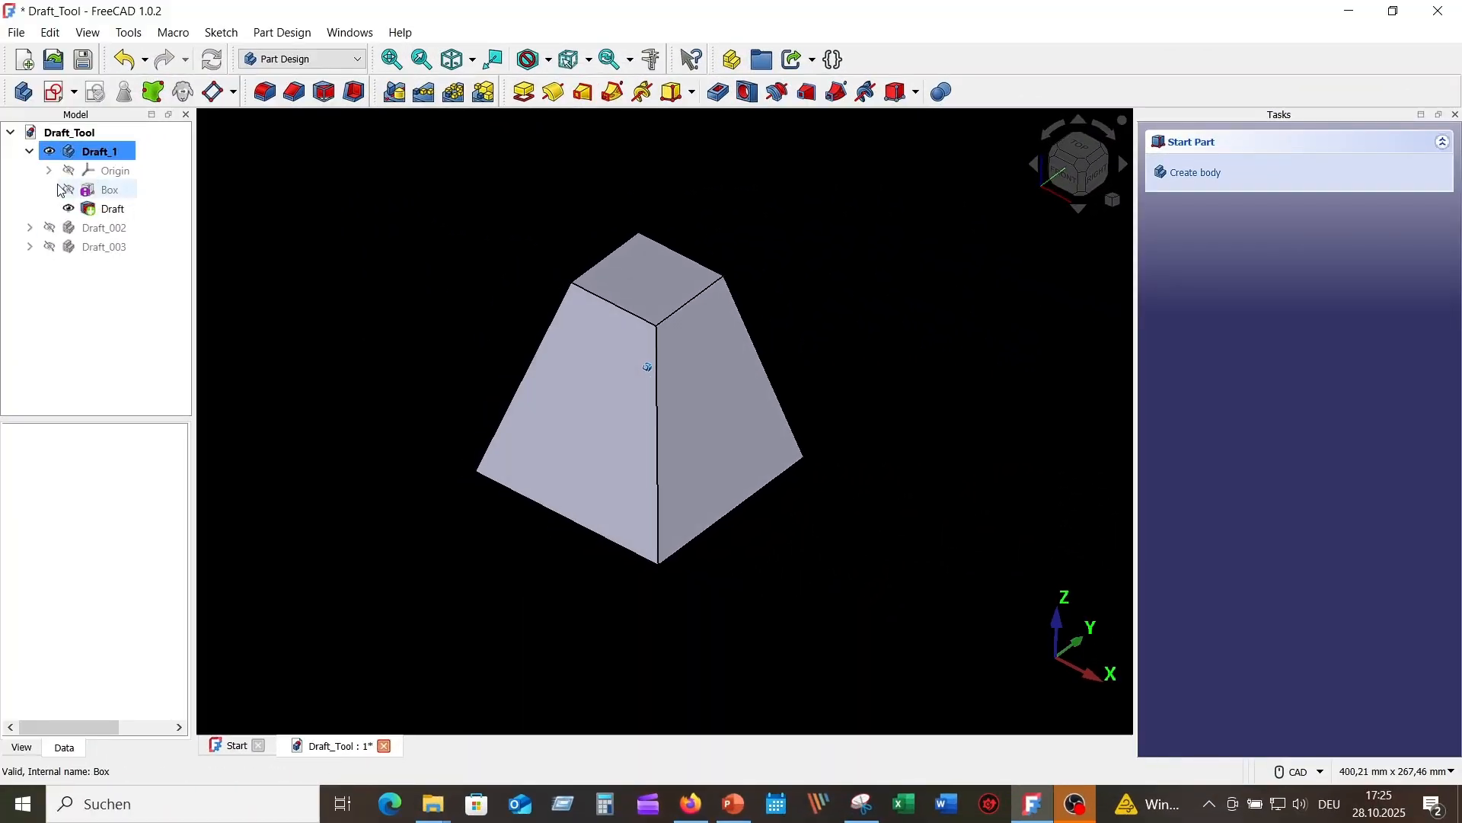
Step: Hide Draft_1, show Draft_002 and make Draft_002 the active body
click(51, 152)
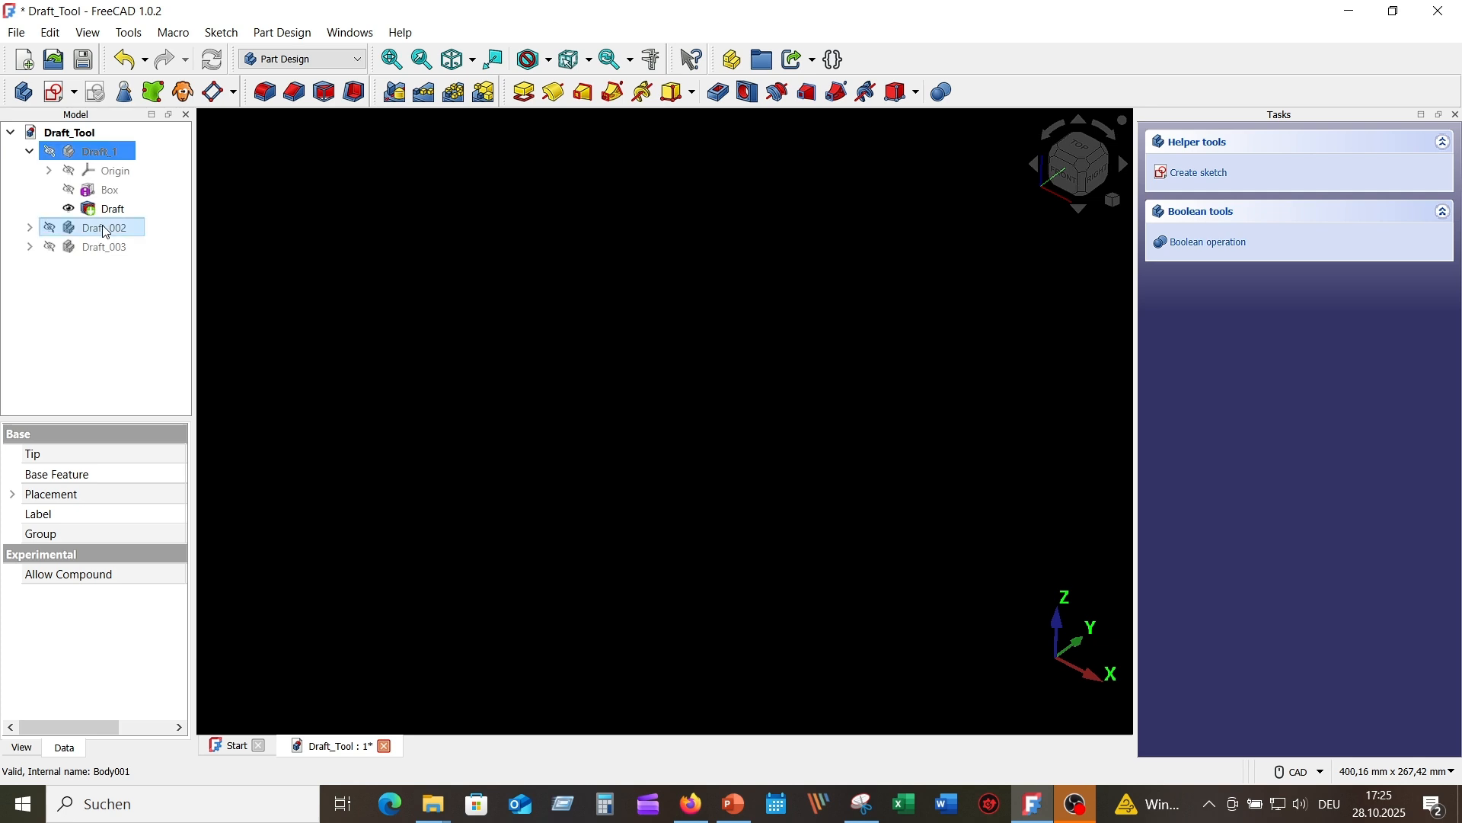
click(49, 228)
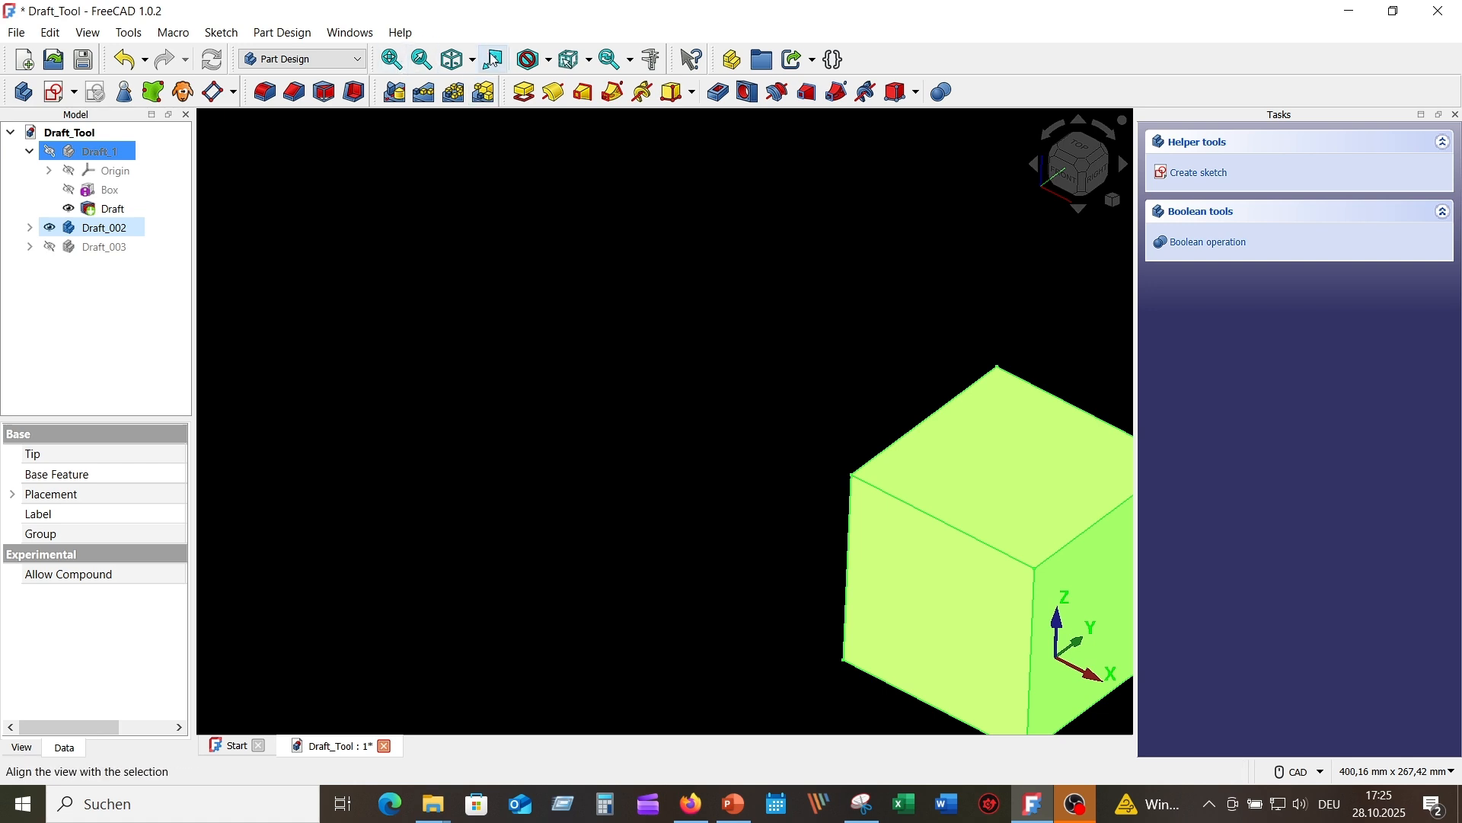
click(451, 61)
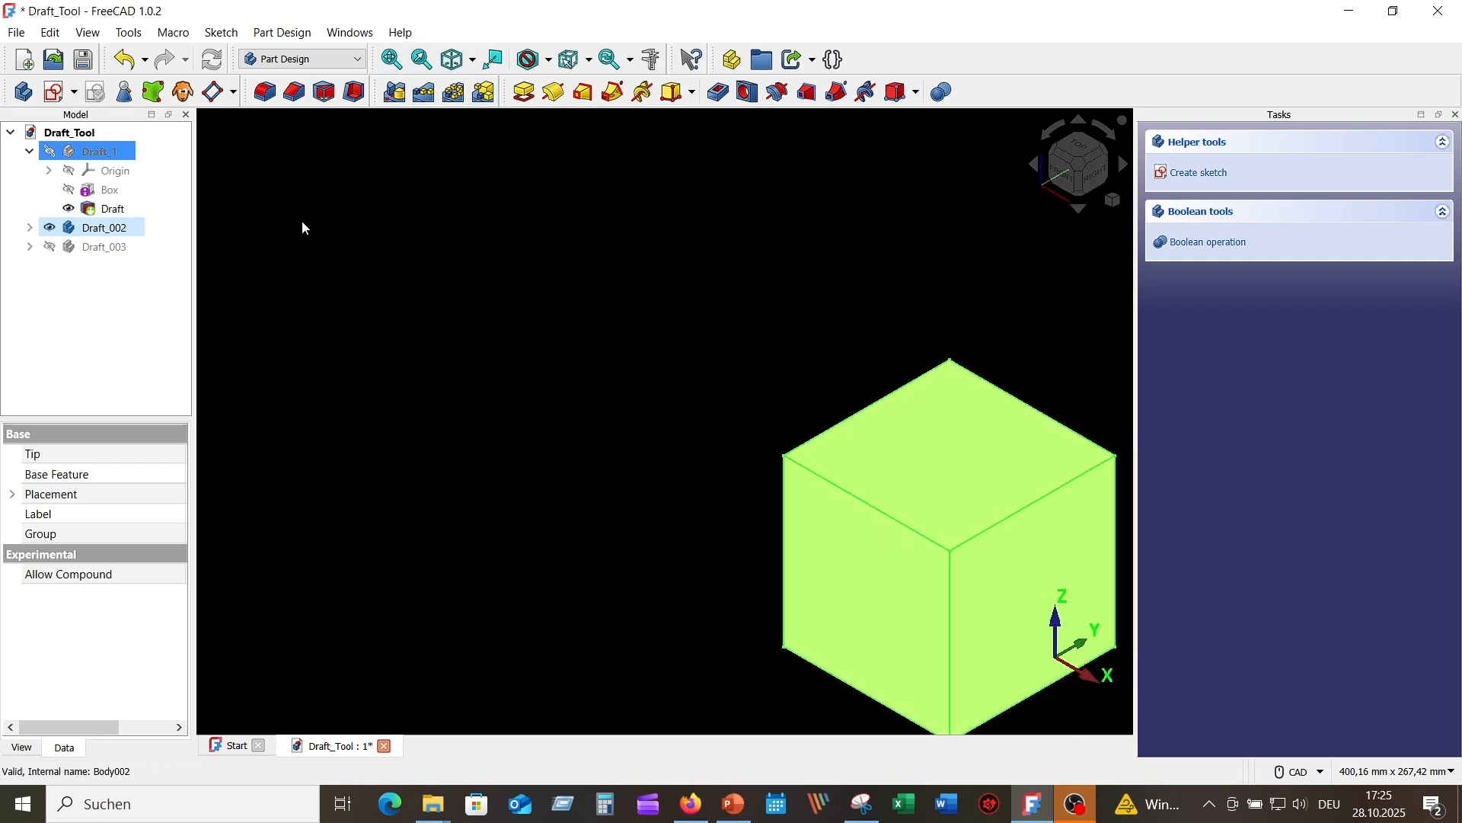
right_click(124, 229)
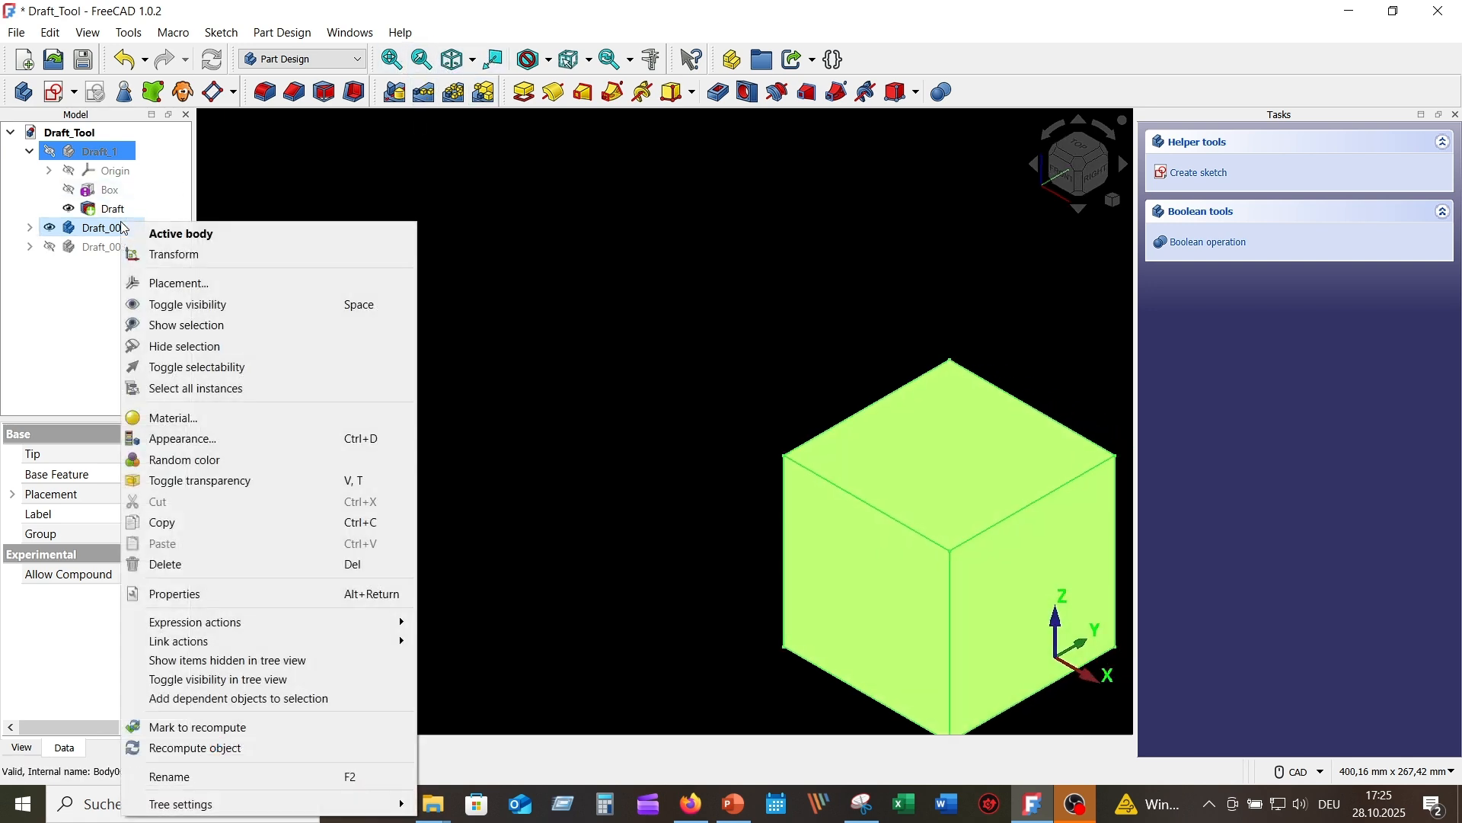
click(244, 230)
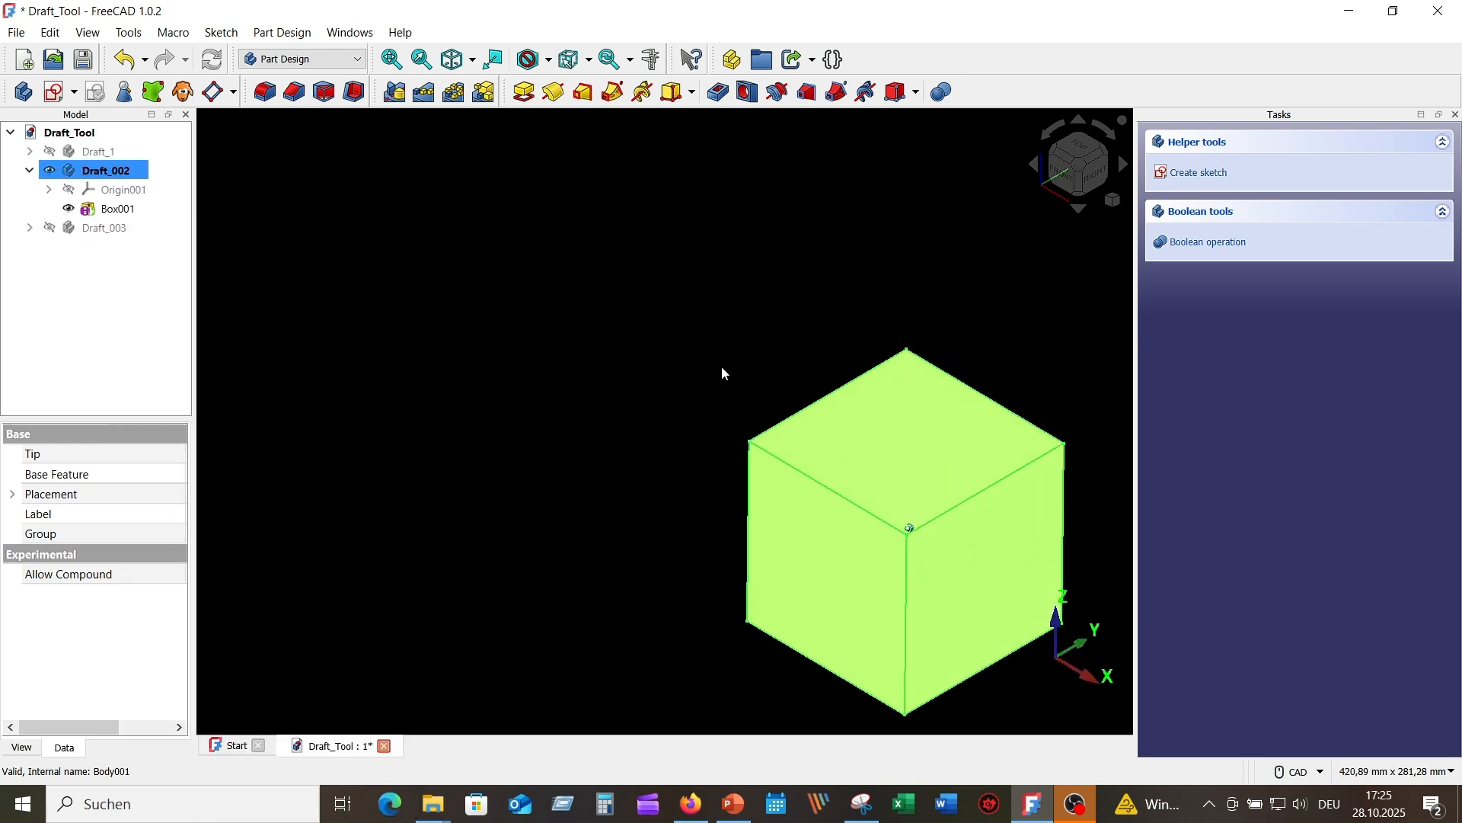
click(518, 235)
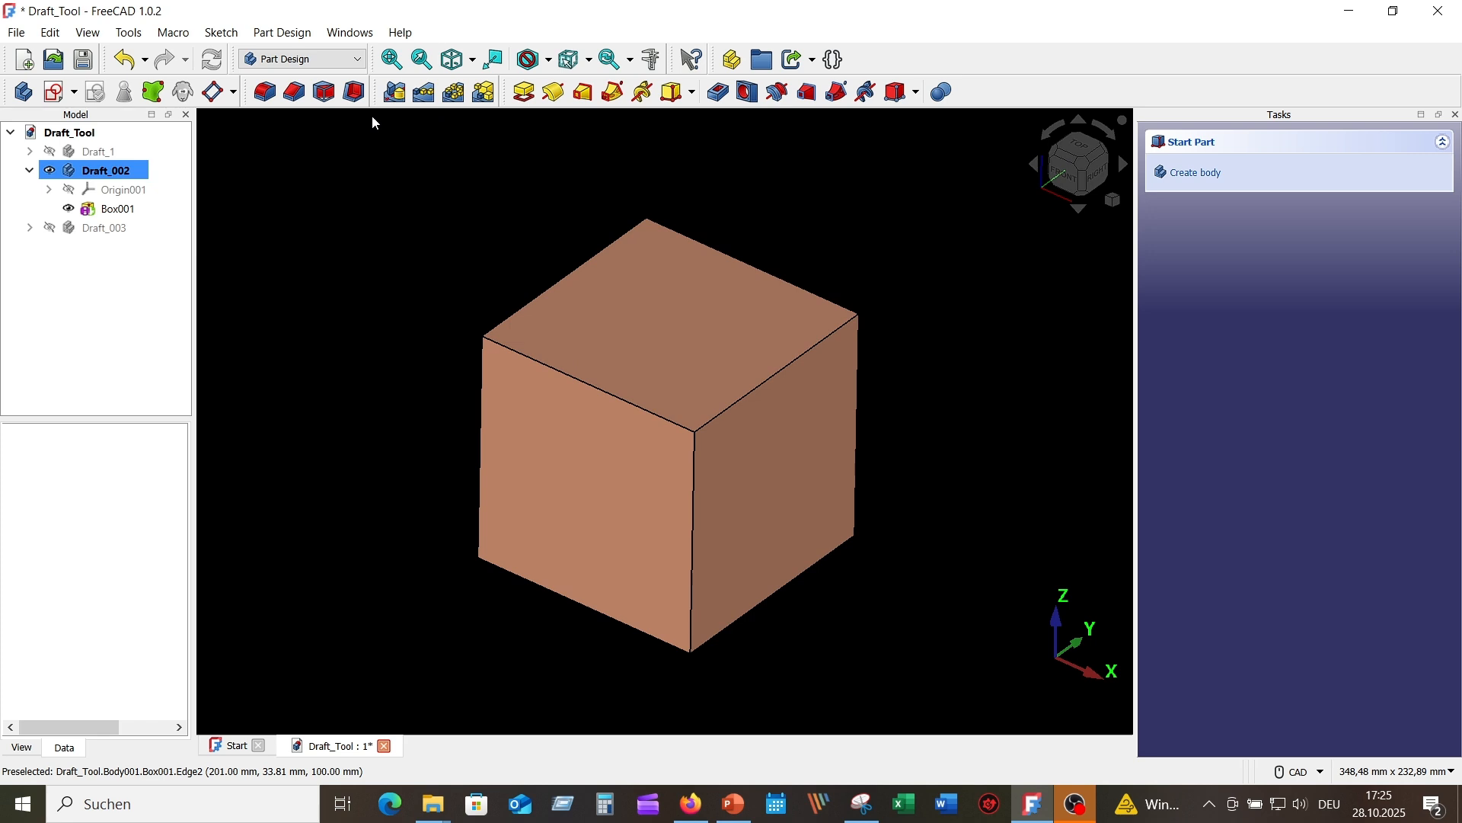
Step: Start a Draft on the Draft_002 cube with its bottom face as neutral plane and a vertical edge as pull direction
click(326, 93)
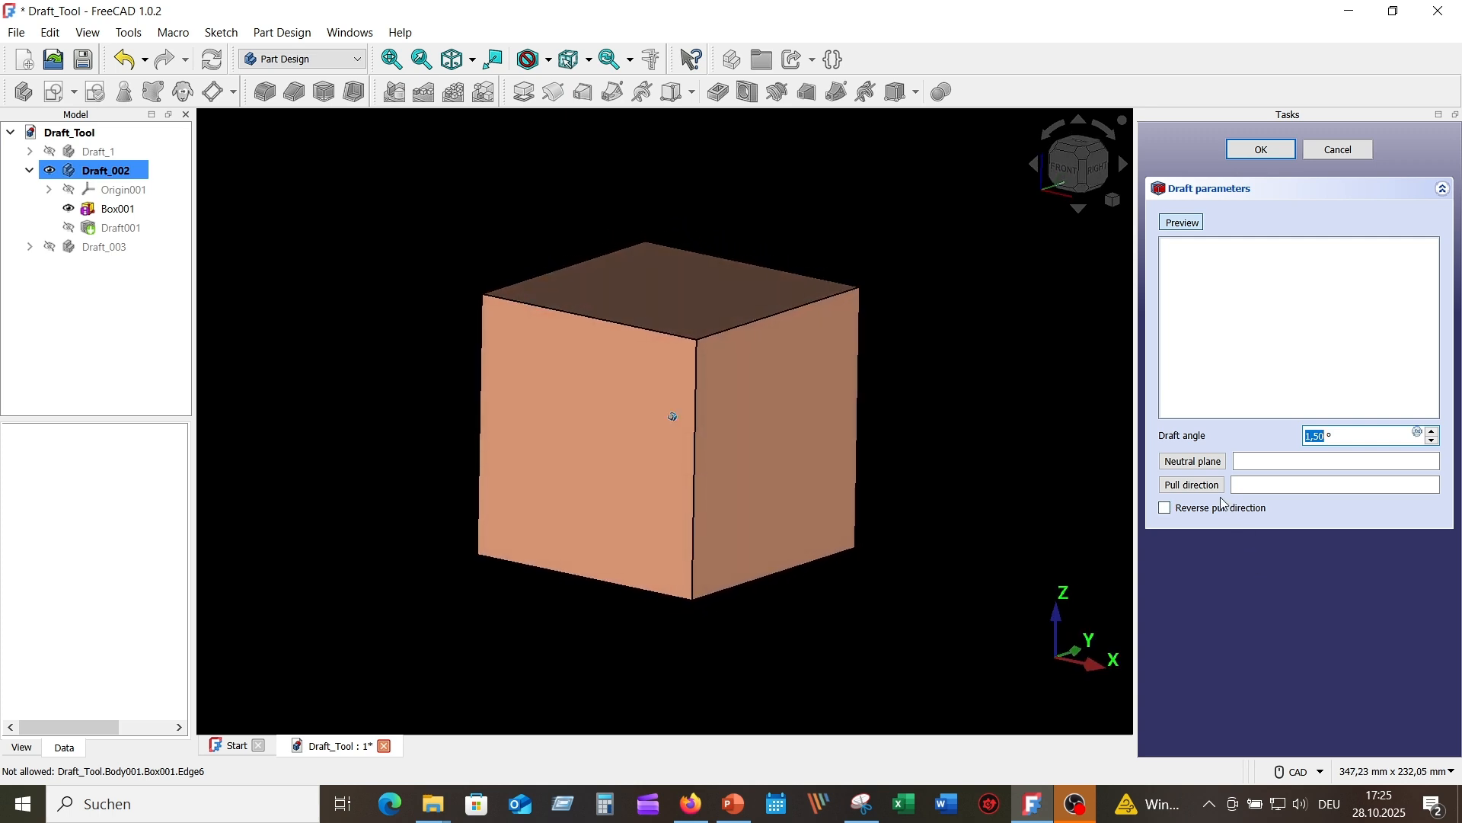
click(1196, 463)
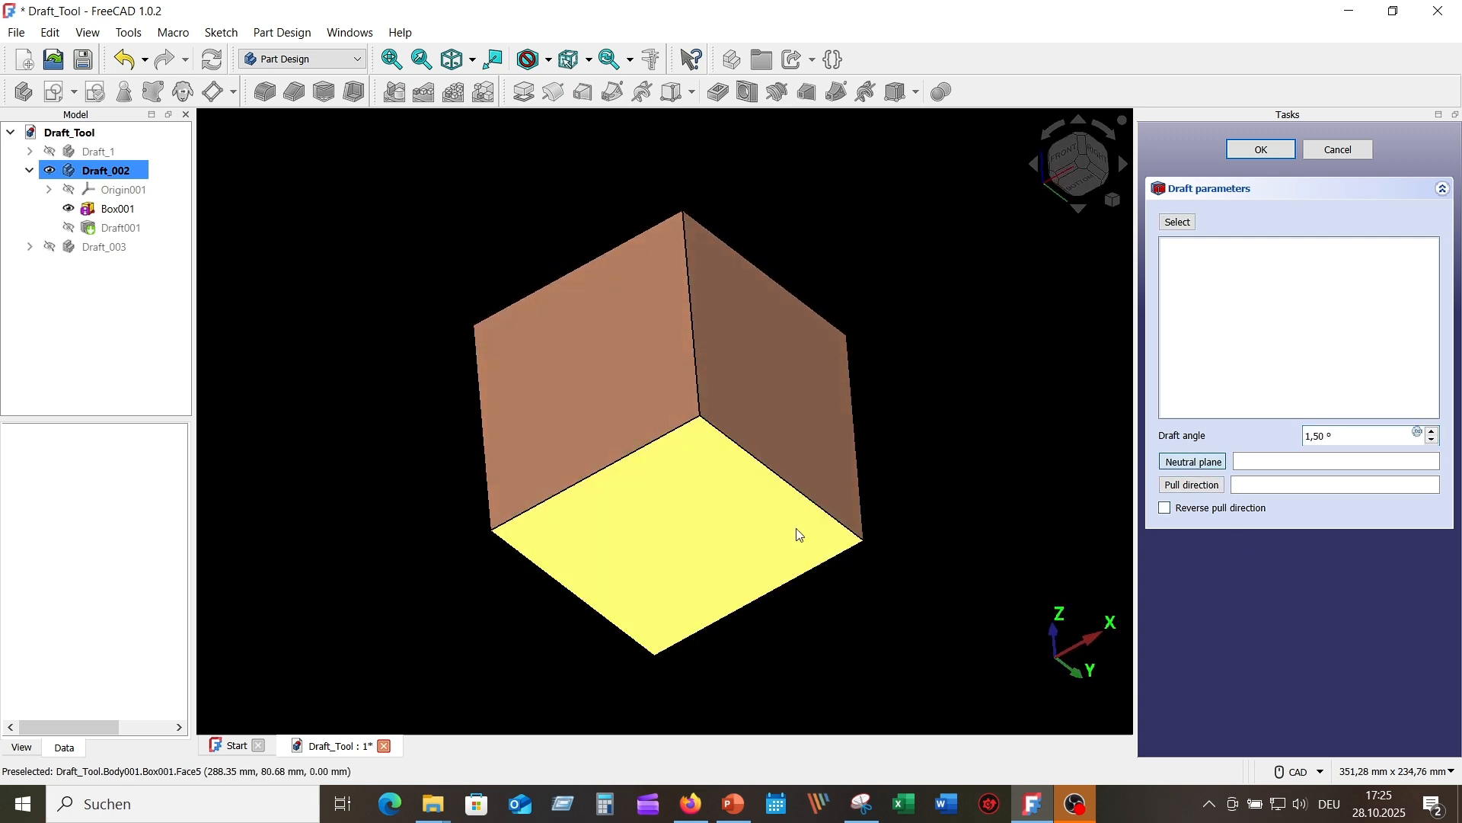
click(688, 511)
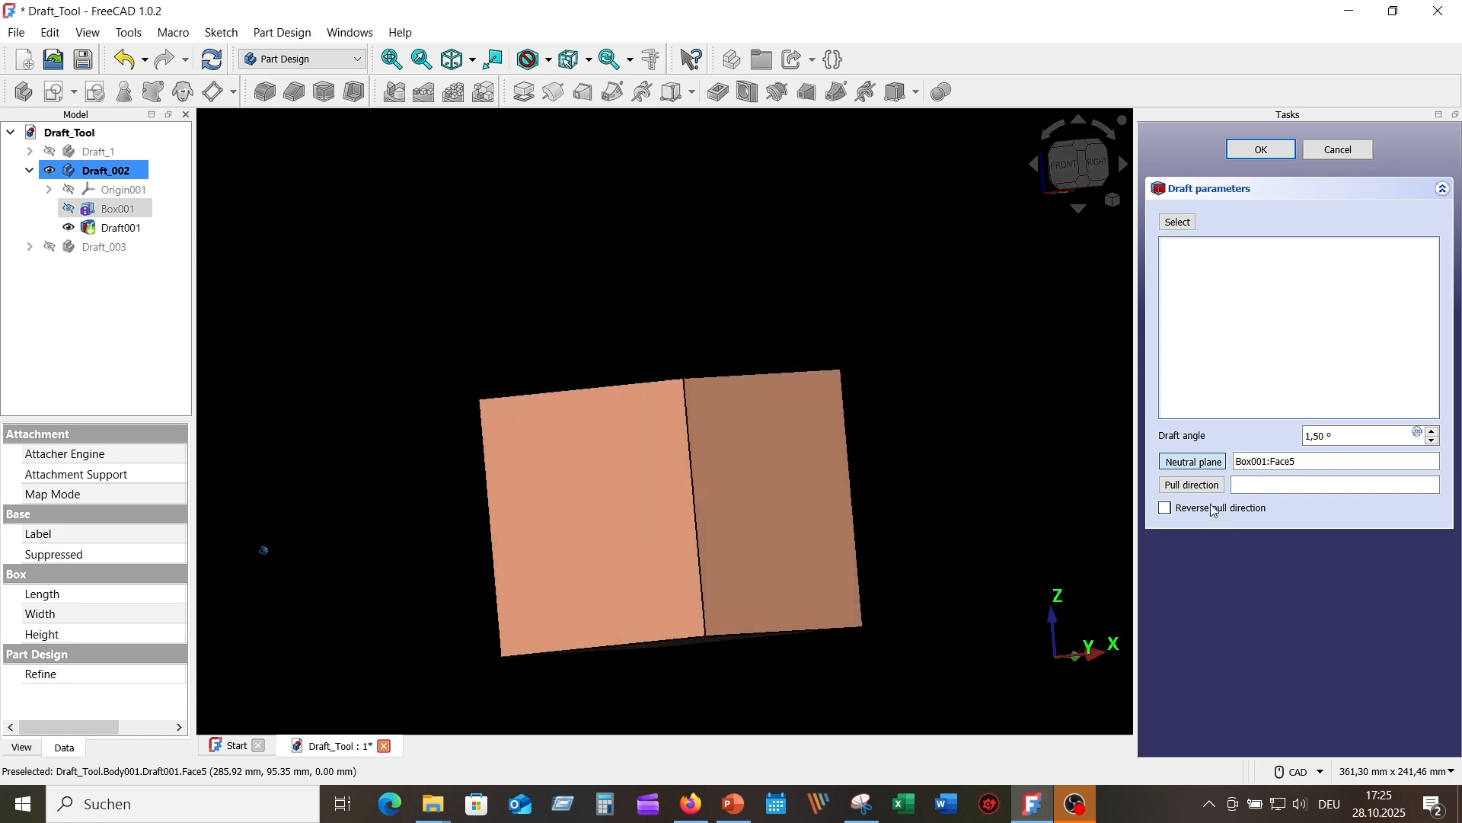
click(1194, 486)
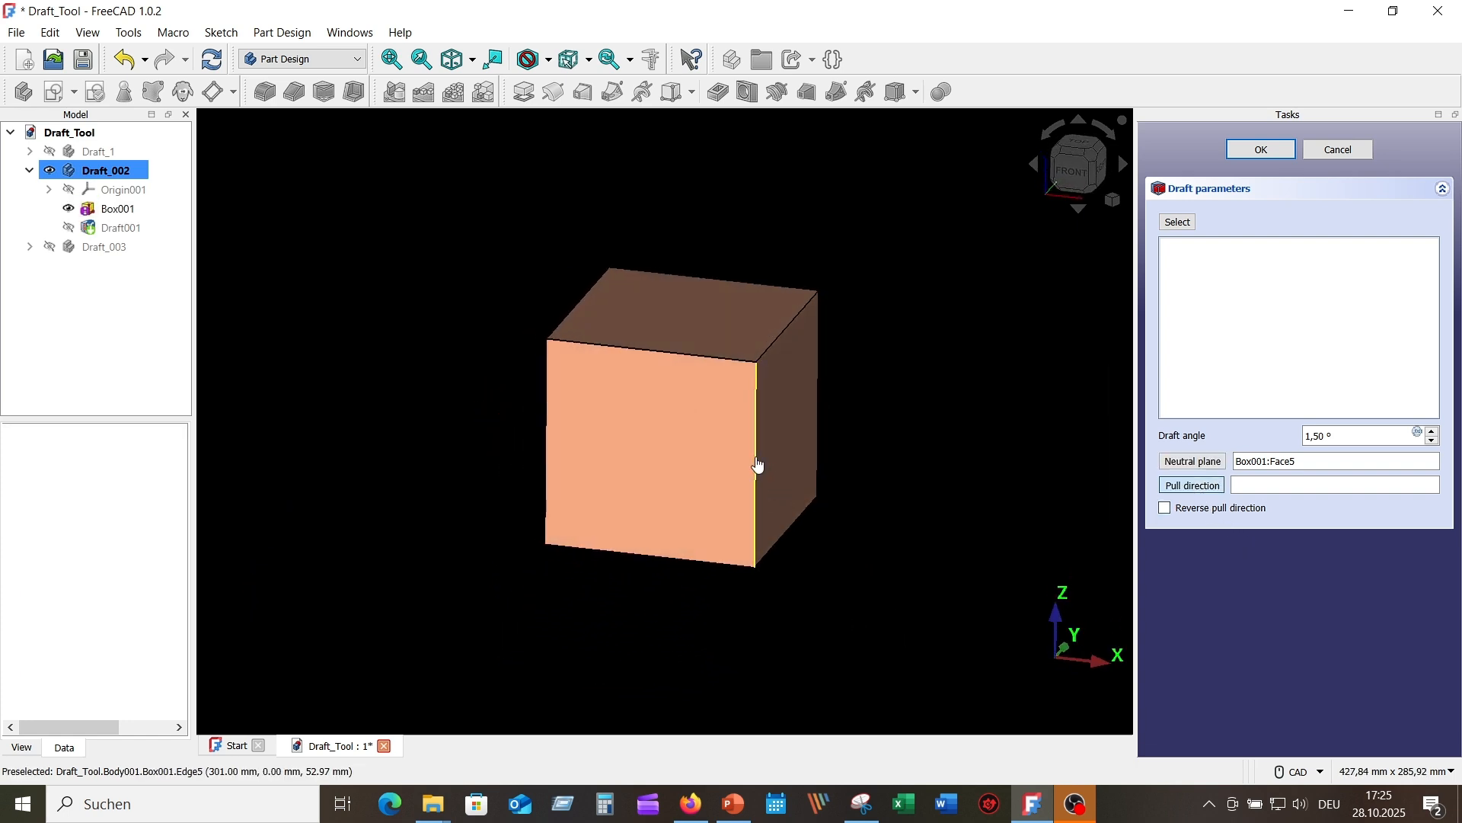
click(756, 455)
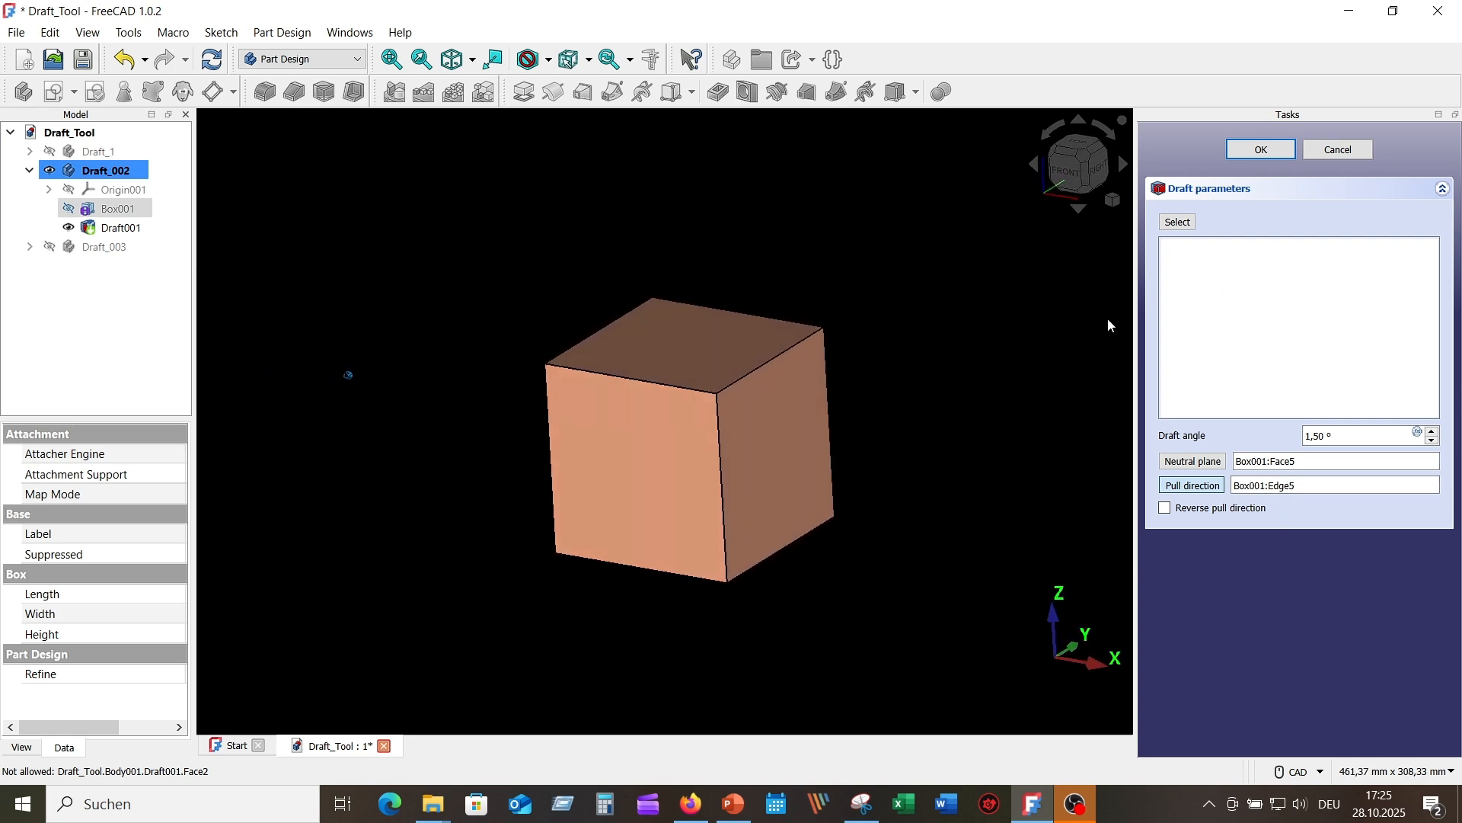
Step: Select the four side faces of the Draft_002 cube, set the draft angle to 15° and apply the draft
click(1178, 222)
click(800, 457)
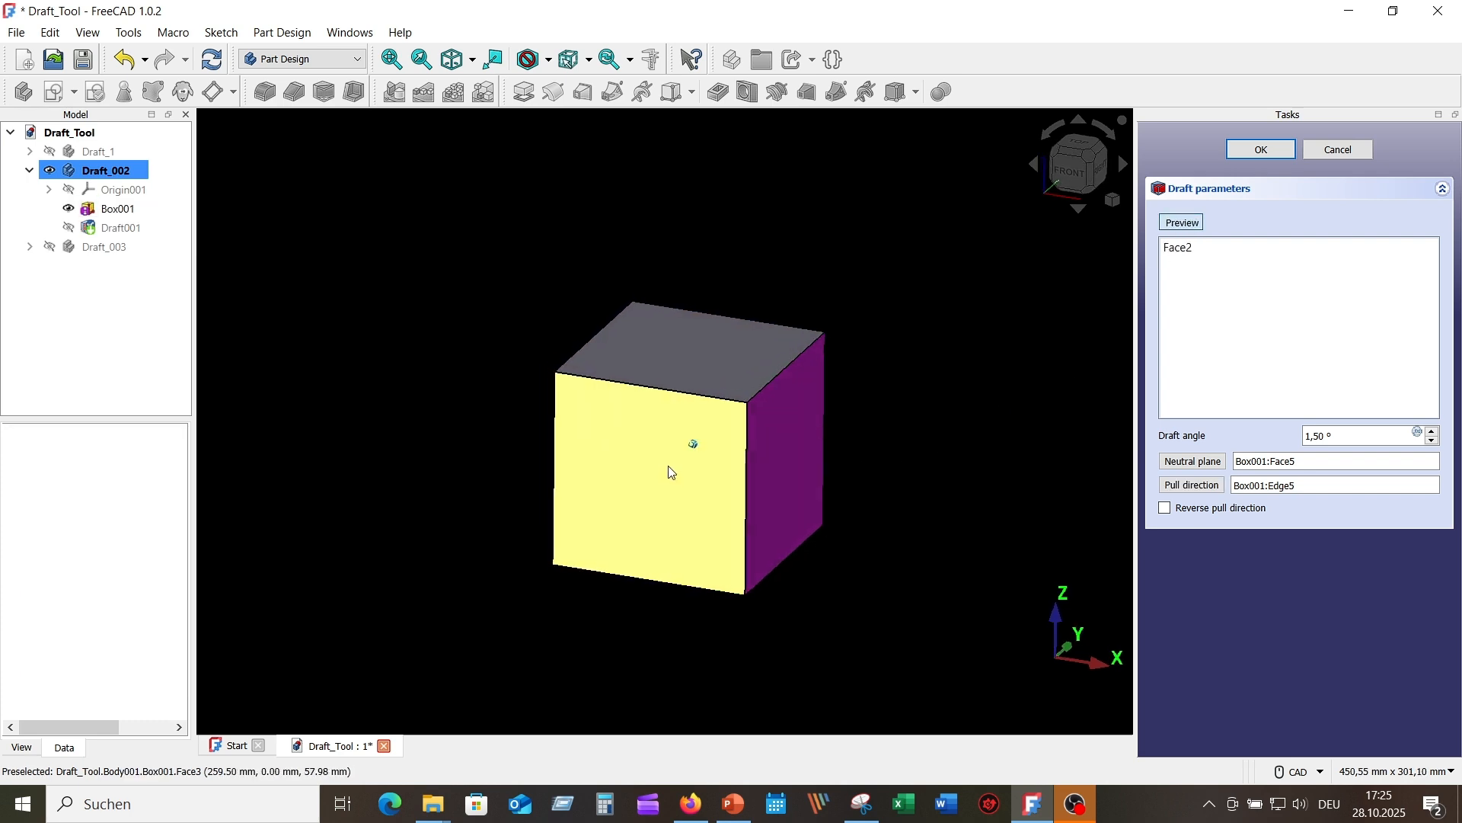
click(670, 468)
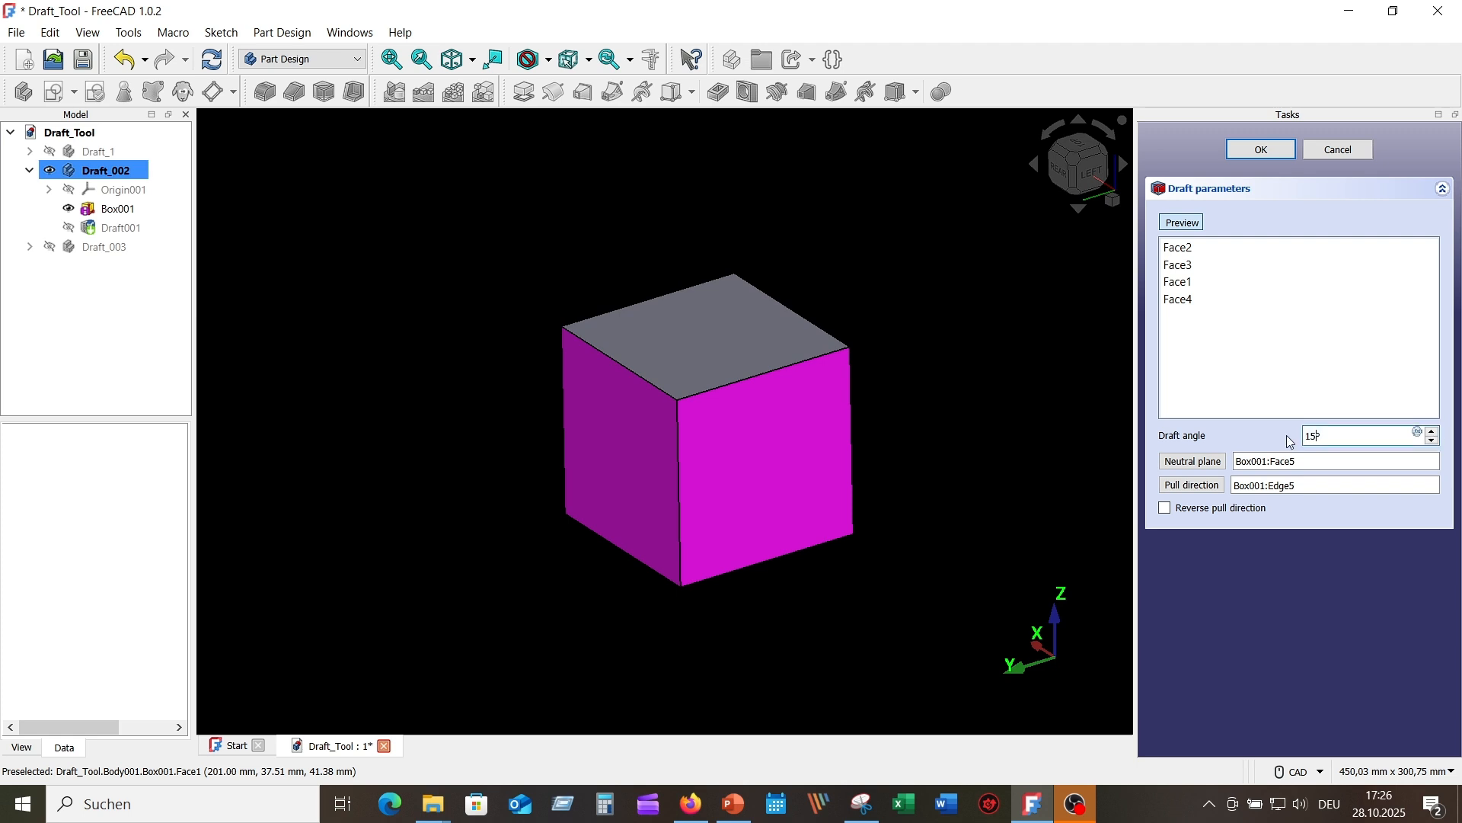
key(Return)
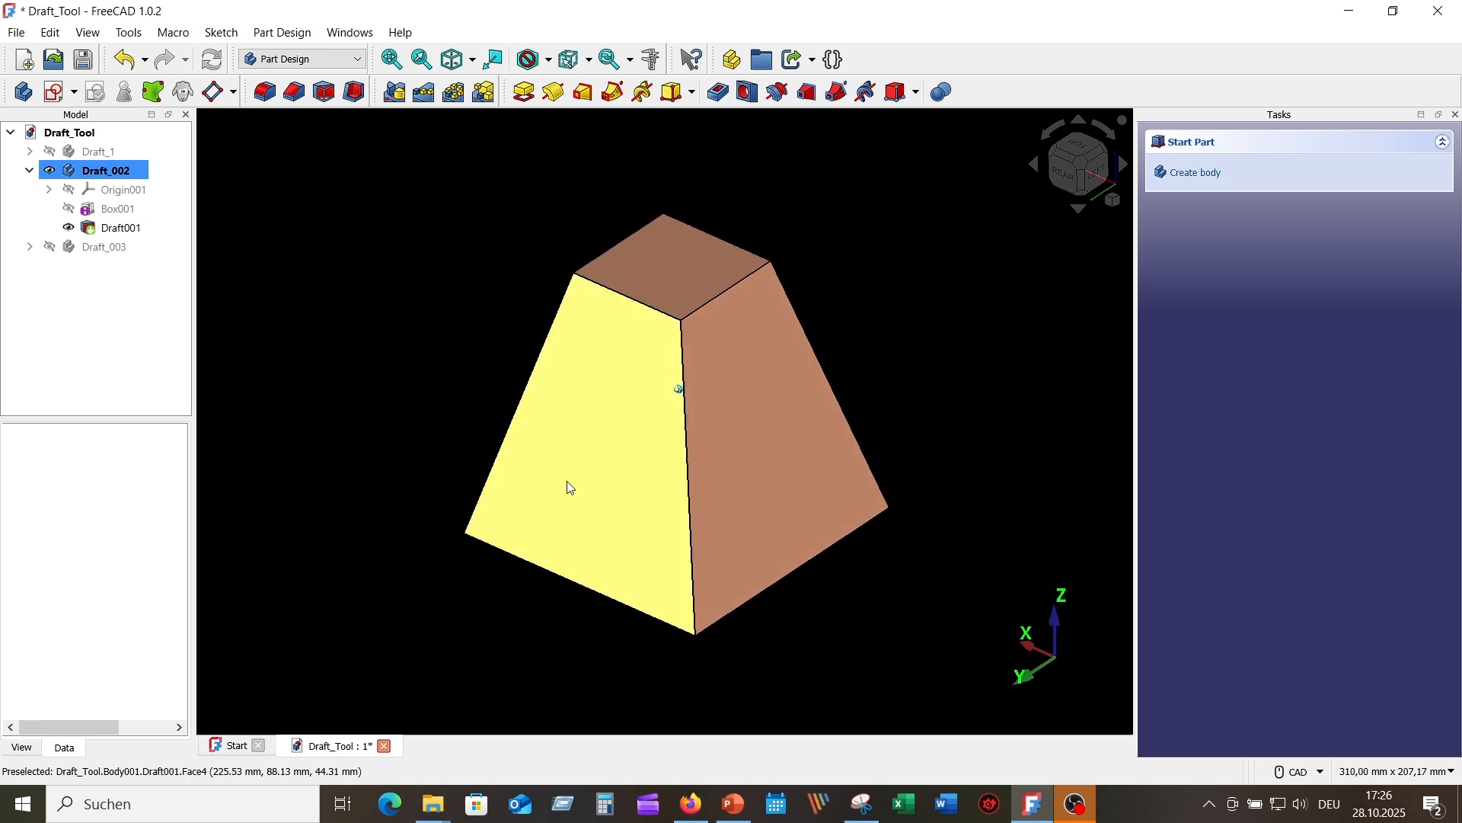
Step: Edit the existing draft of Draft_002 and reverse its pull direction
click(122, 228)
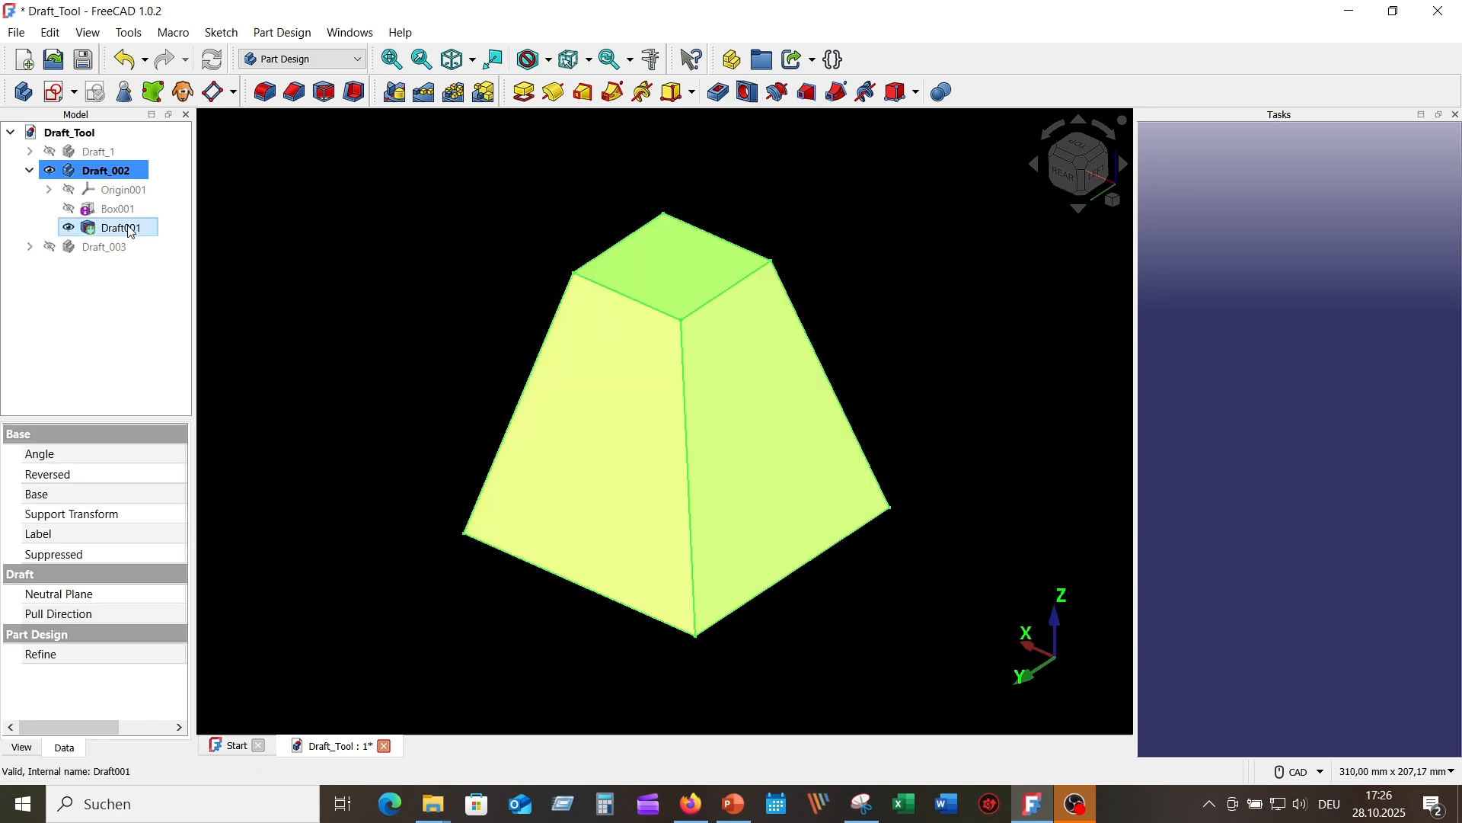
double_click(130, 231)
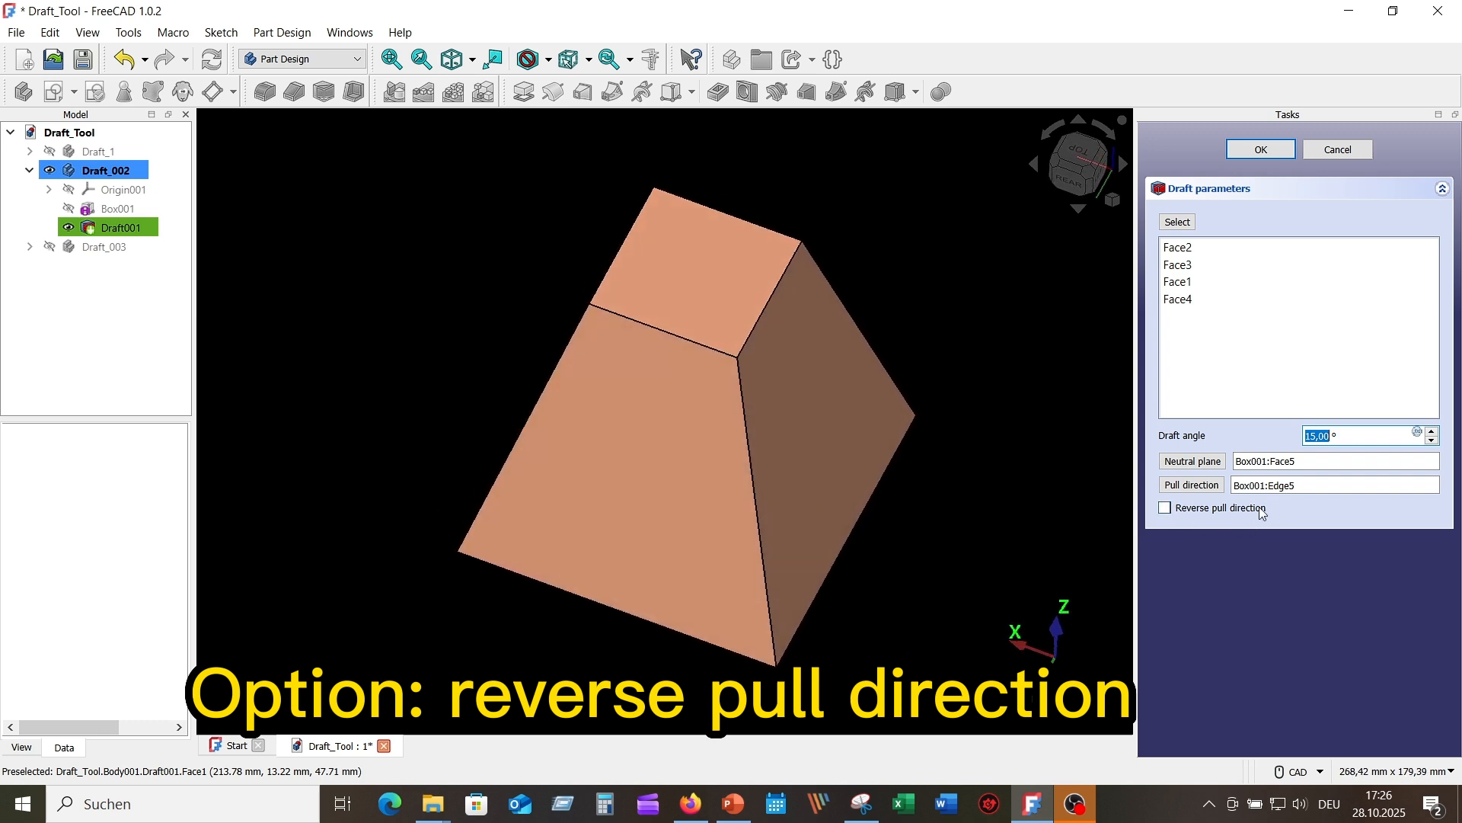
click(1164, 507)
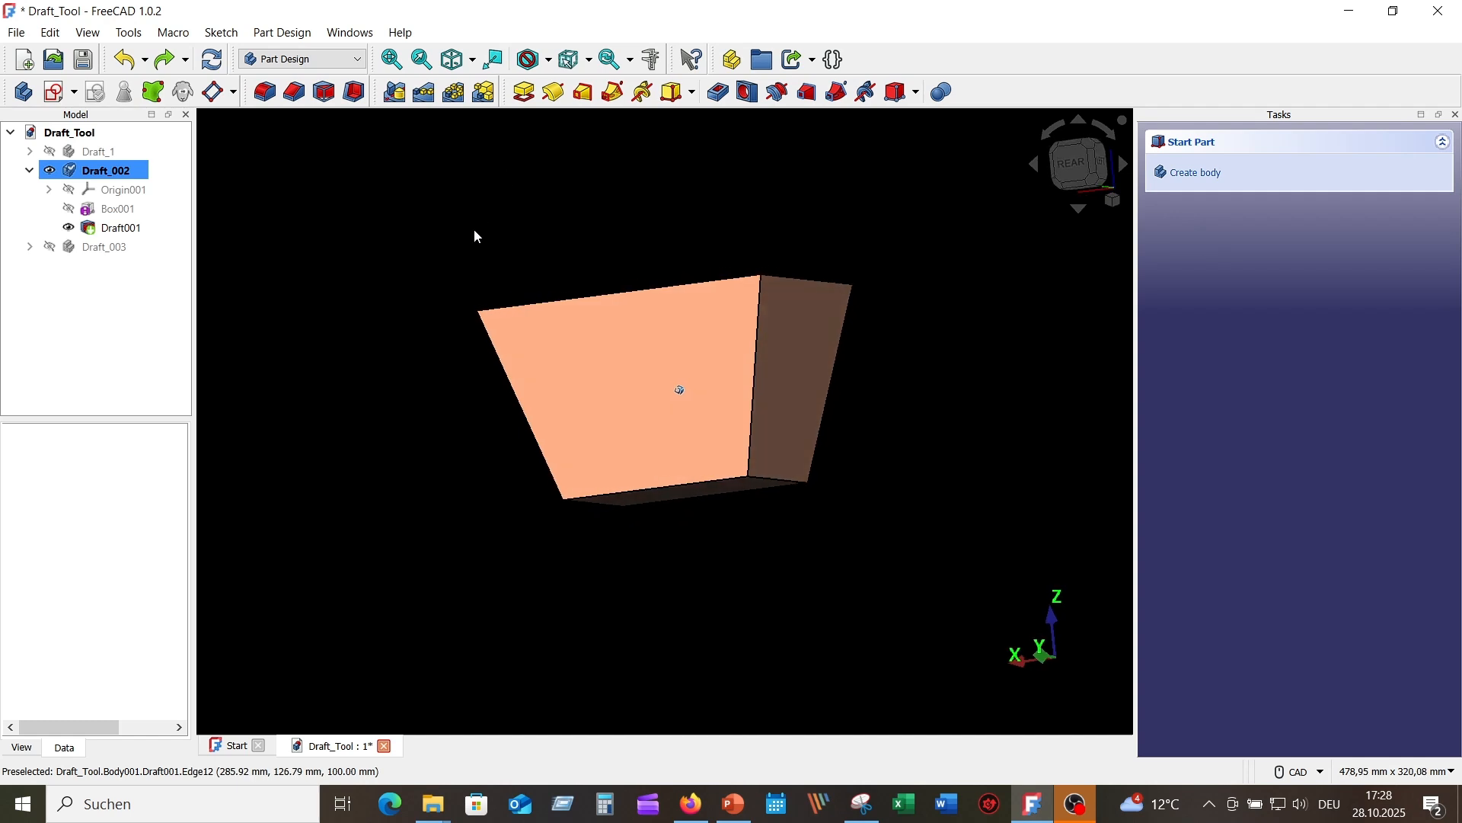
Step: Fillet the bottom face and the four slanted side edges of the tapered Draft_002 body with a 10 mm radius
mouse_move(474, 230)
middle_down()
mouse_move(309, 208)
mouse_move(395, 224)
mouse_move(390, 210)
middle_up()
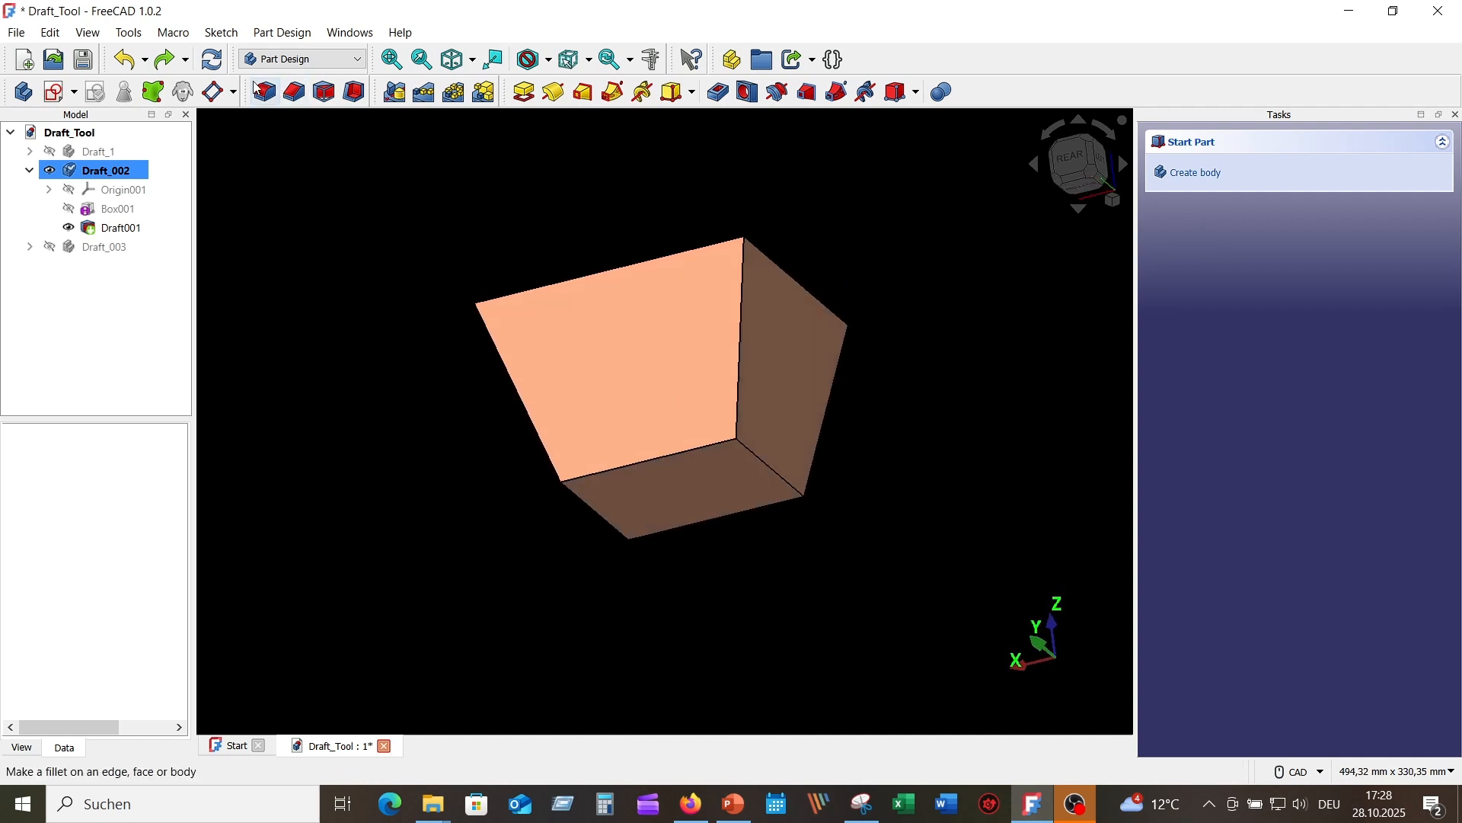
click(266, 92)
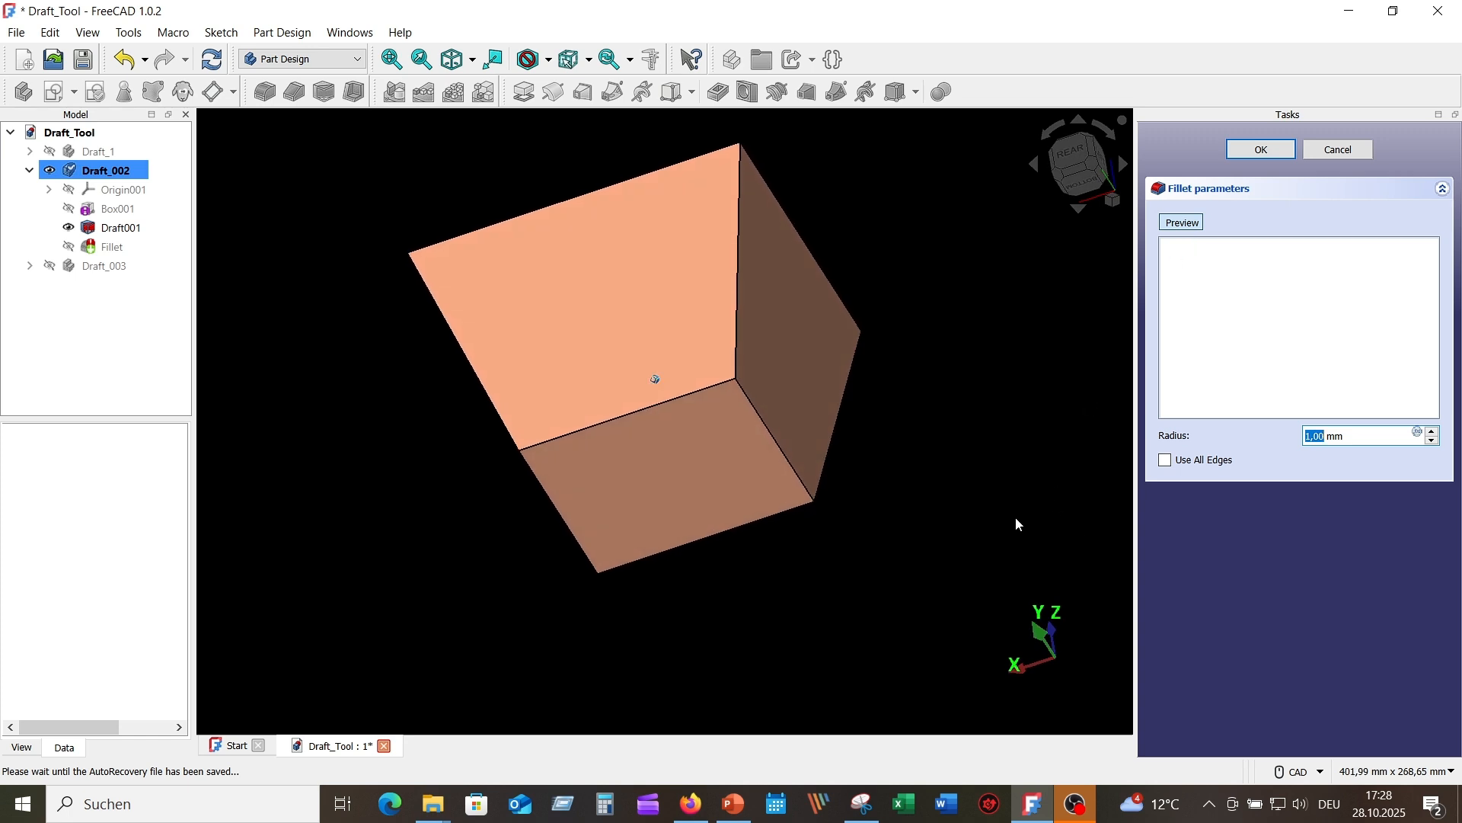
click(669, 459)
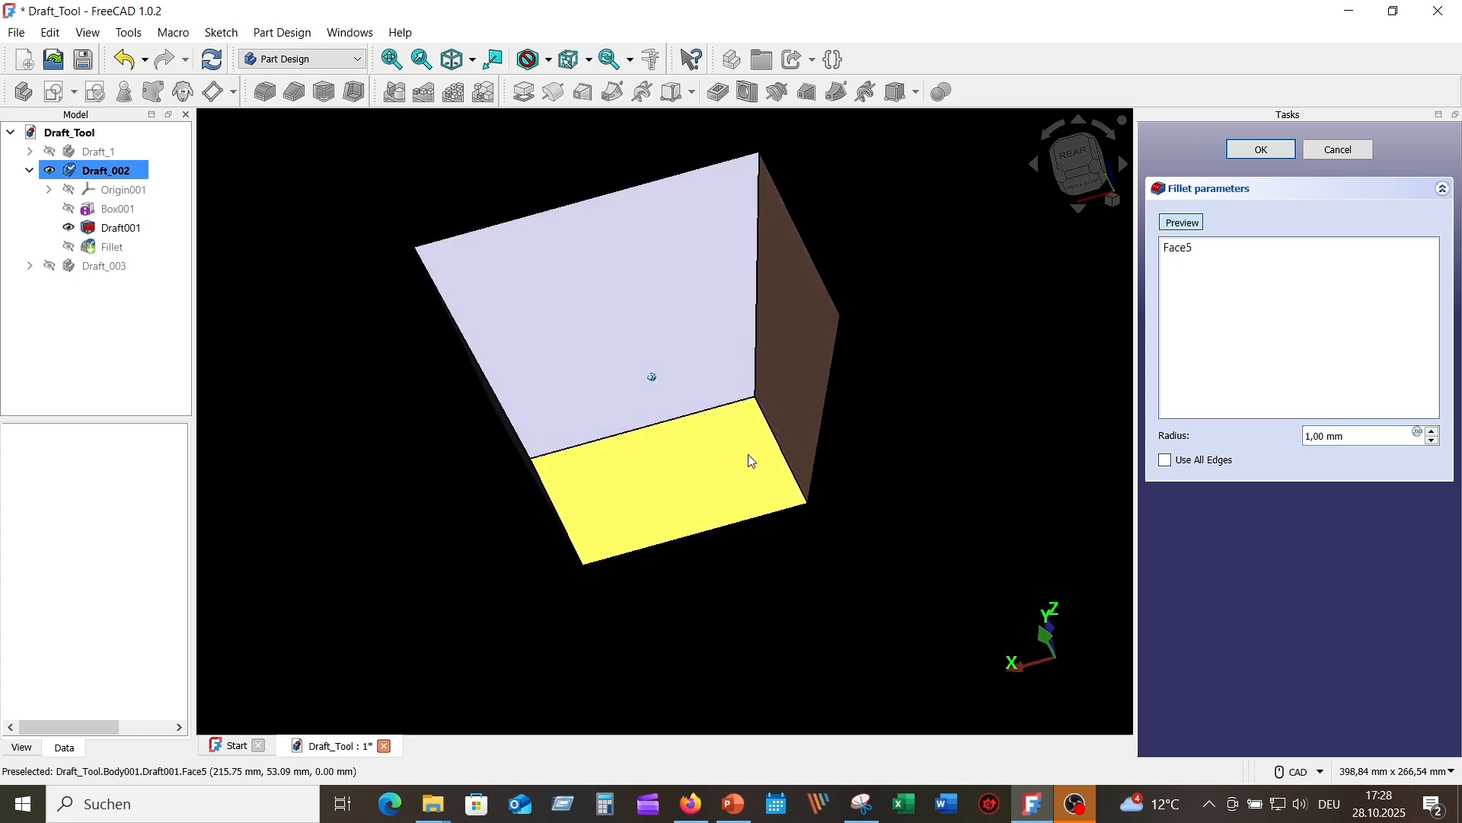
click(737, 267)
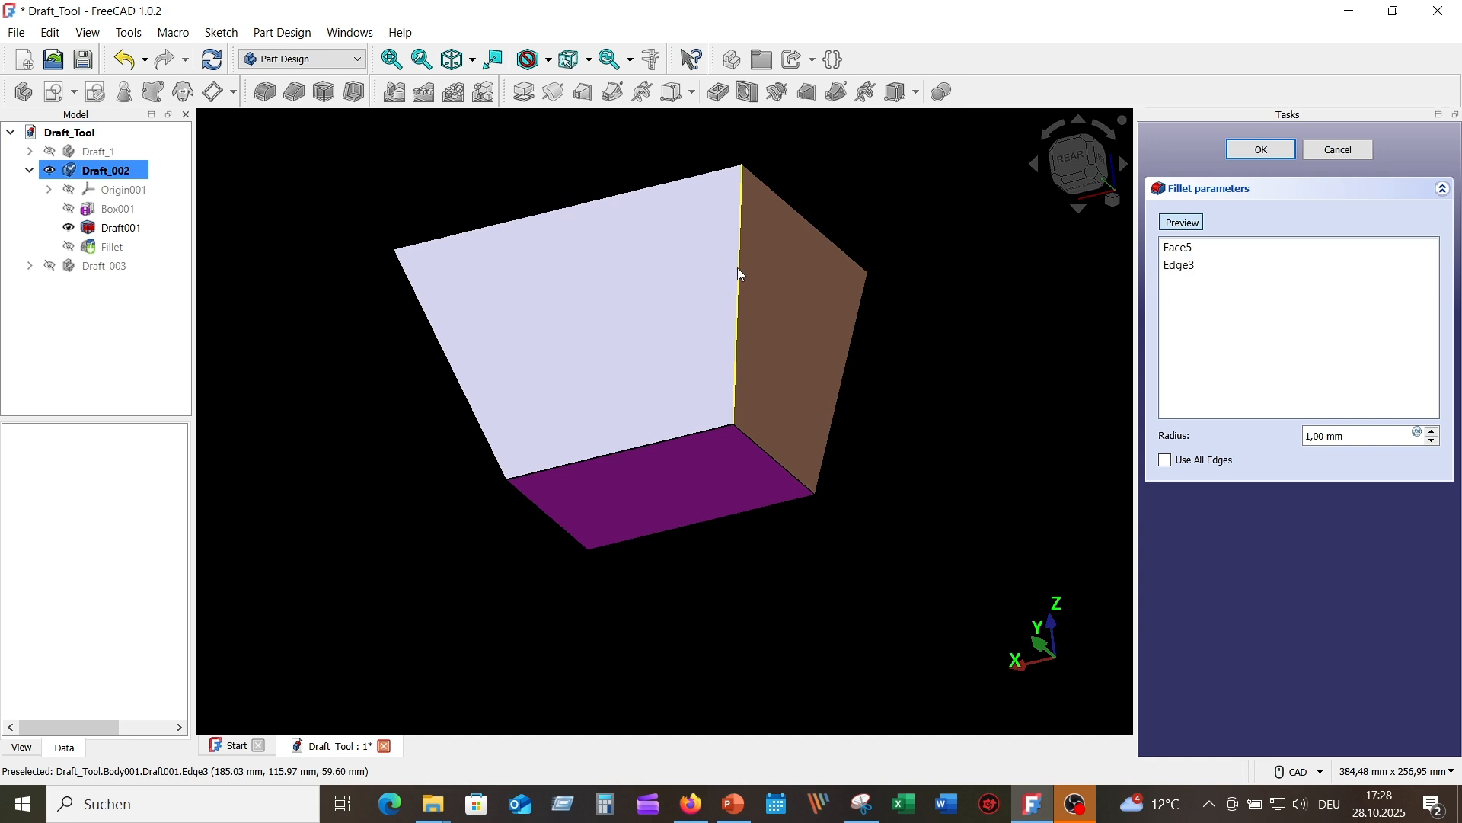
mouse_move(738, 267)
middle_down()
mouse_move(996, 385)
mouse_move(904, 395)
mouse_move(854, 368)
mouse_move(921, 397)
mouse_move(870, 439)
mouse_move(824, 395)
mouse_move(975, 482)
middle_up()
click(825, 401)
click(853, 400)
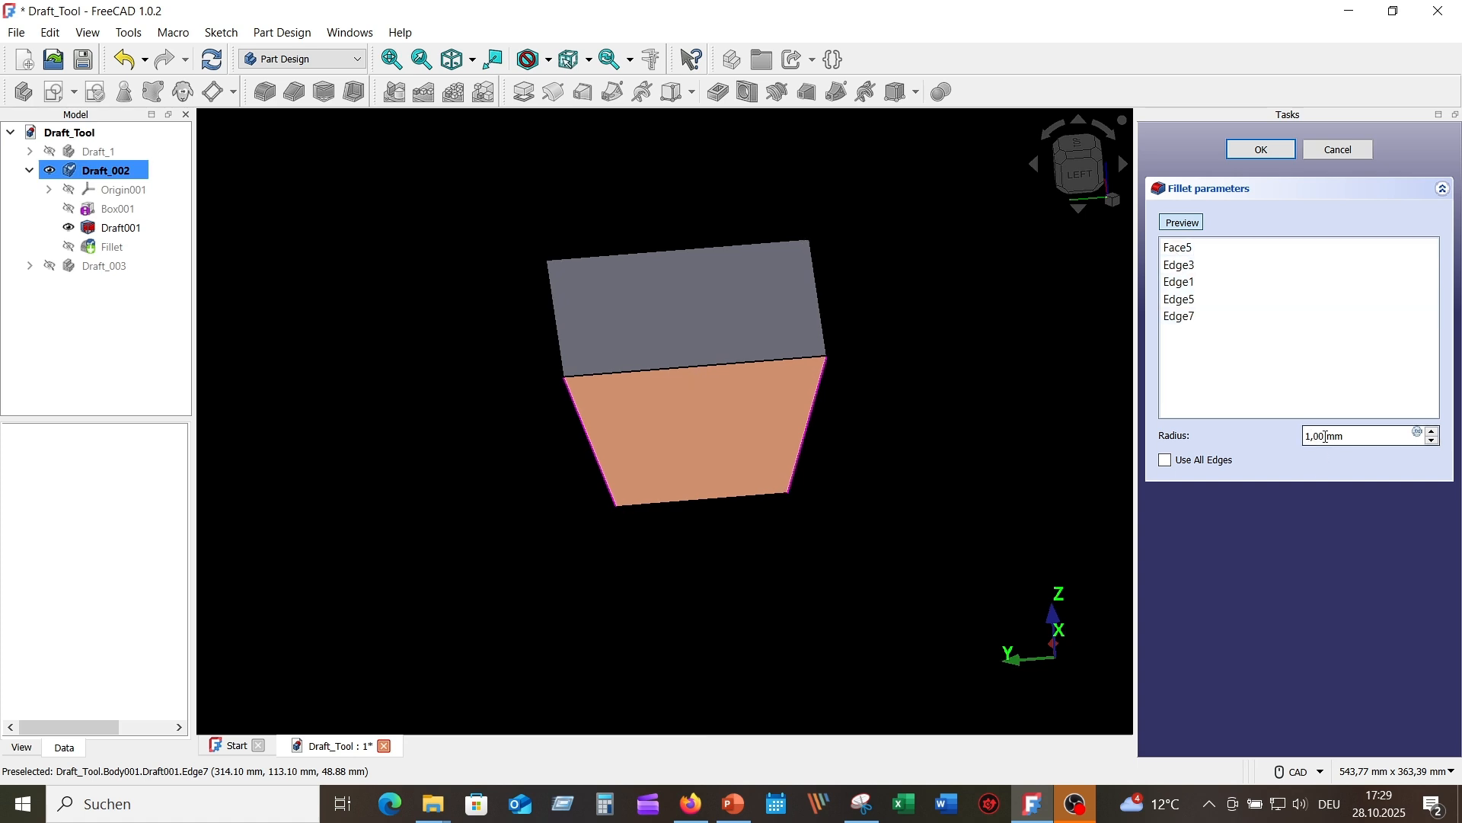
text(10)
click(1260, 154)
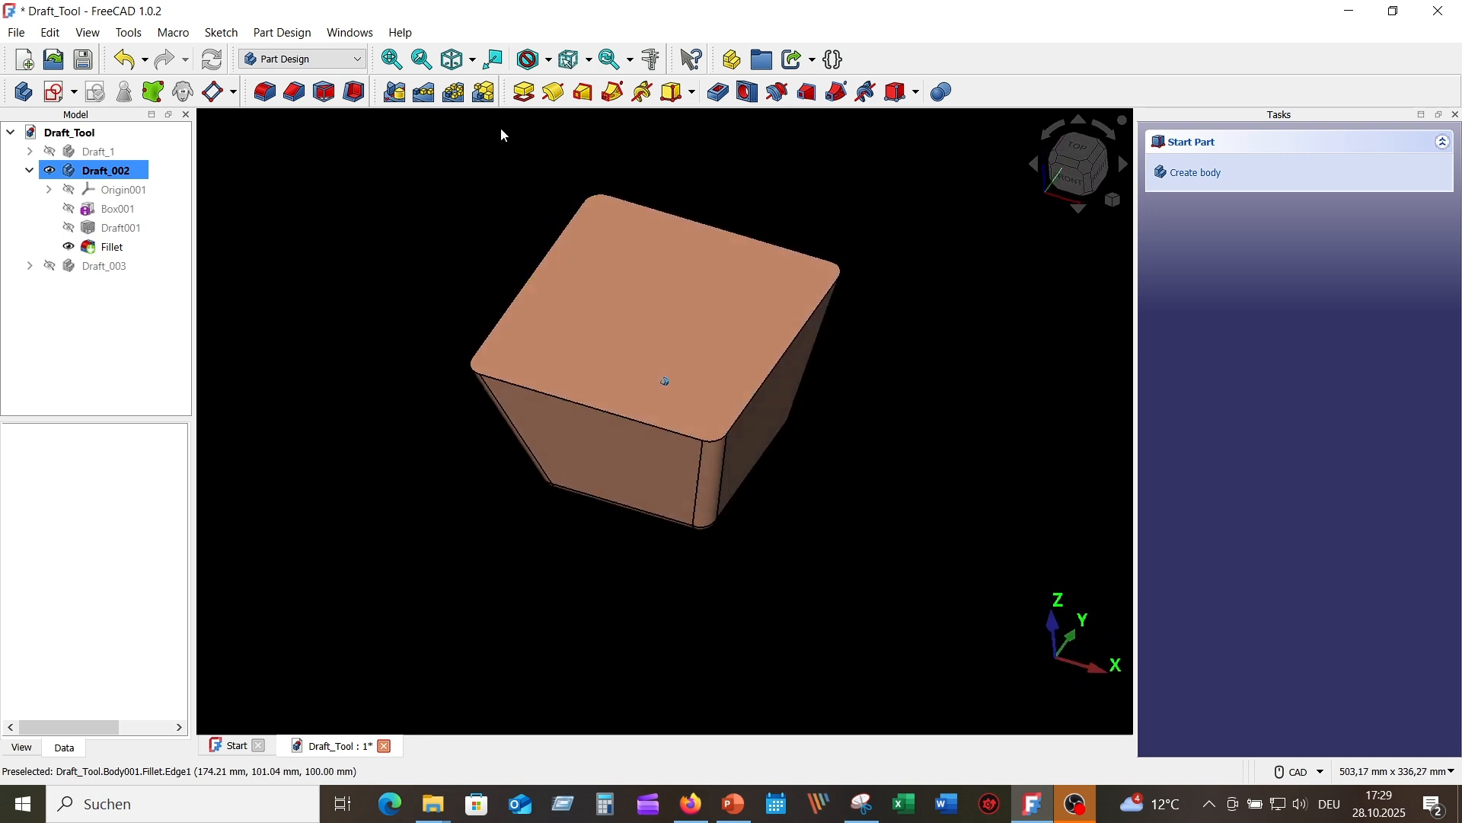
click(460, 55)
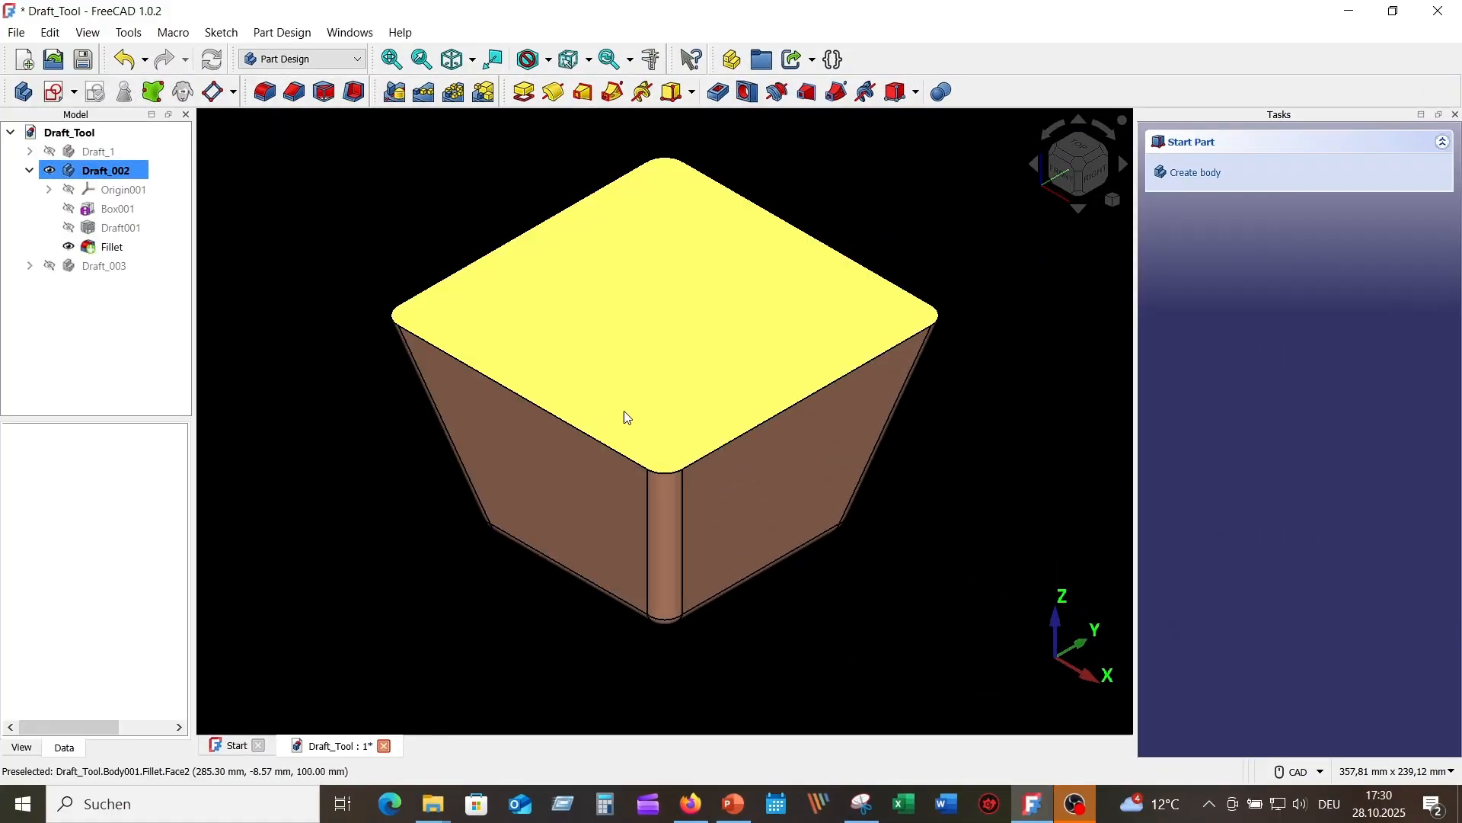
Step: Hide the Draft_002 body and show Draft_003 fitted to the view
click(49, 171)
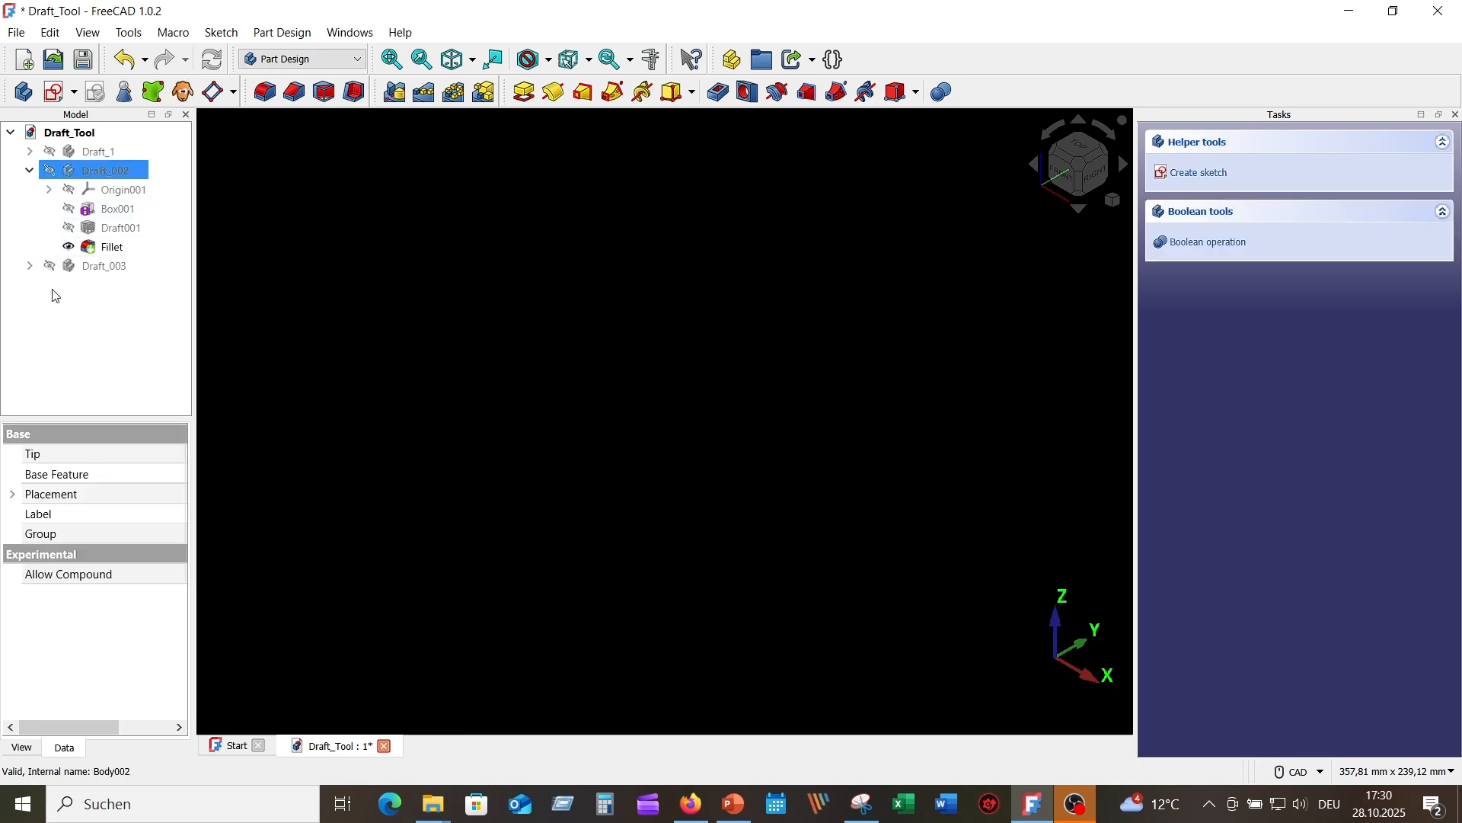
click(50, 268)
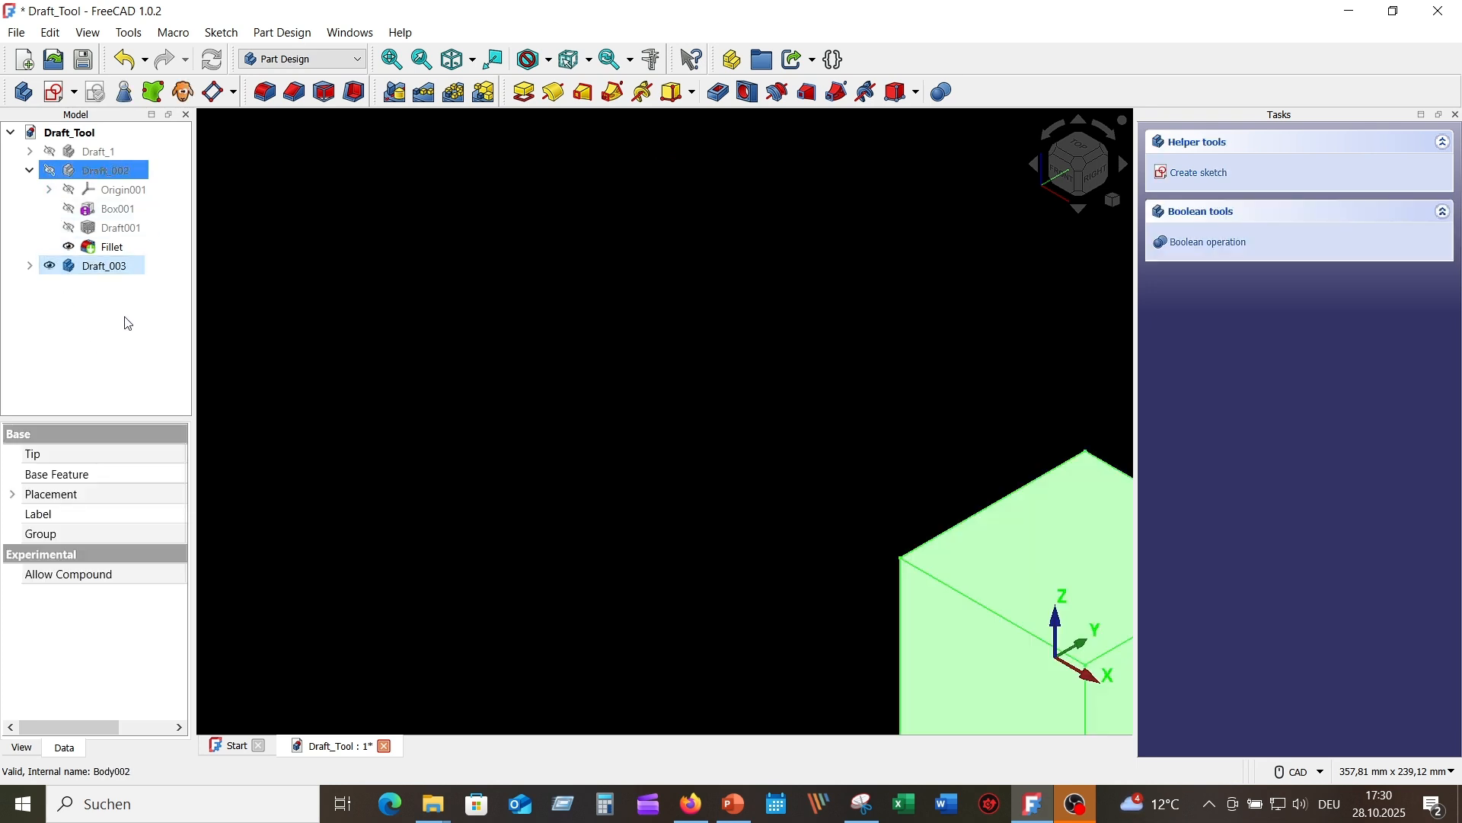
click(394, 62)
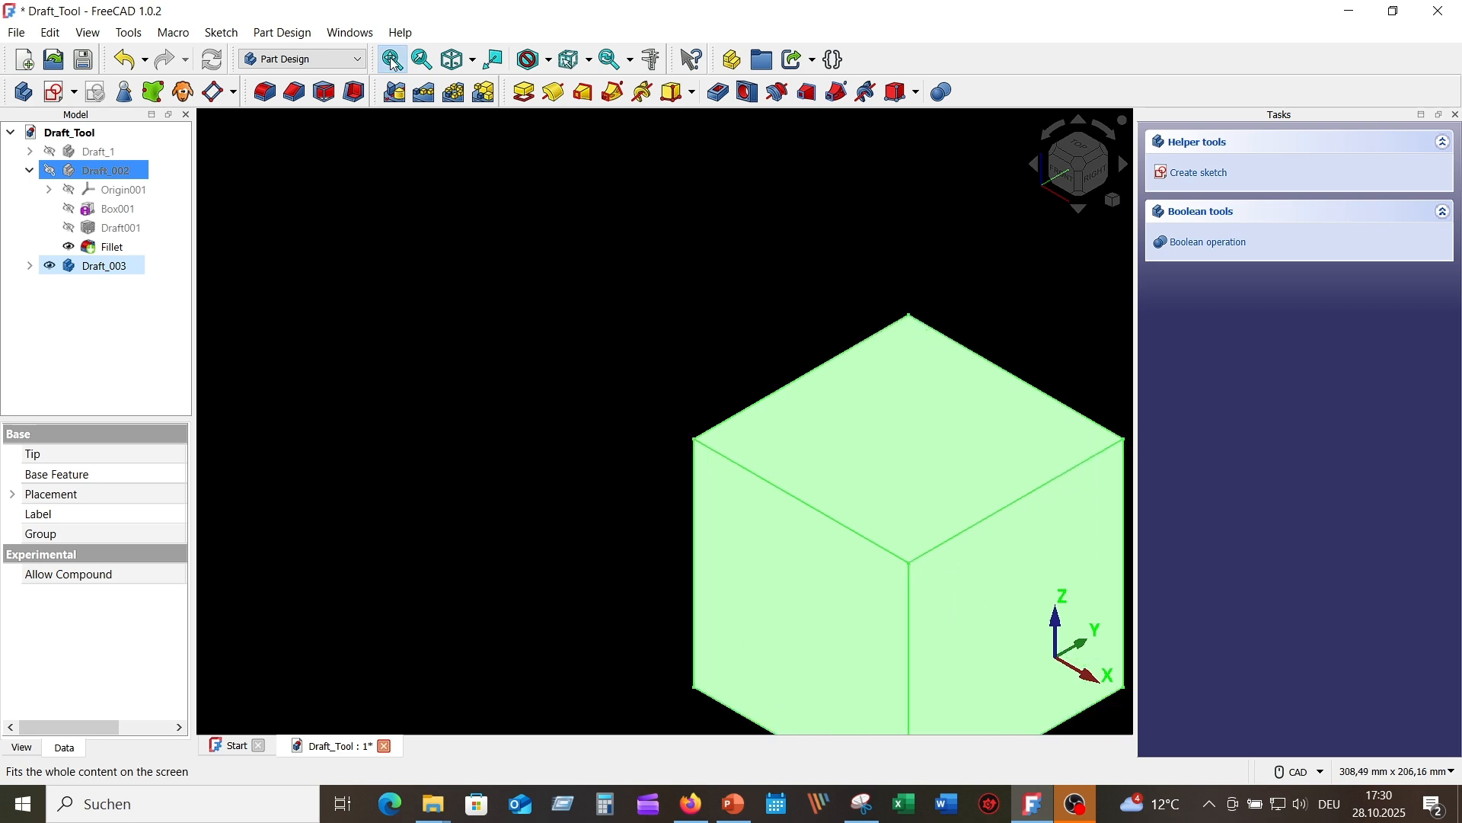
click(349, 344)
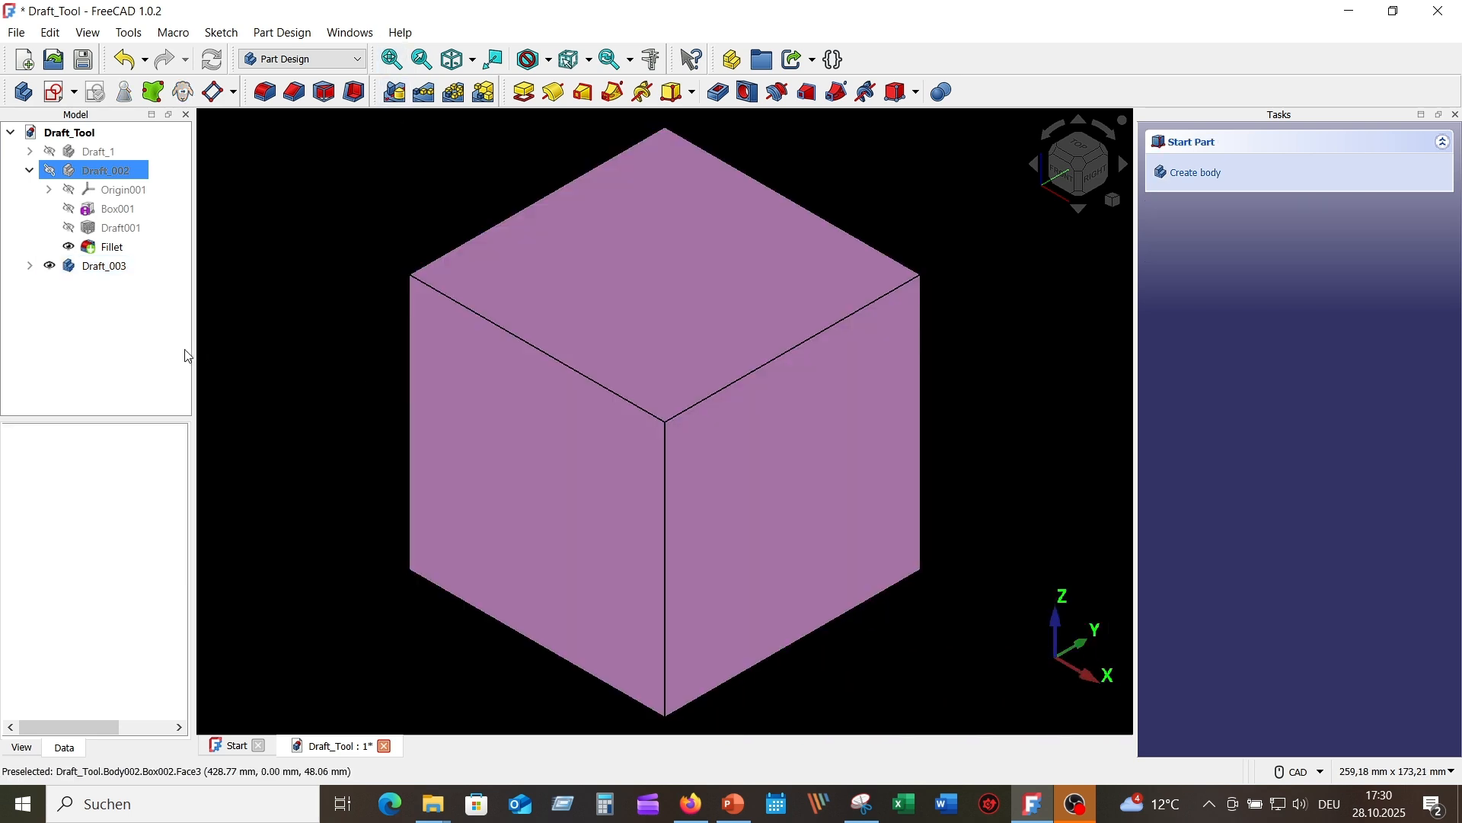
Step: Make Draft_003 the active body and clear the selection
click(103, 266)
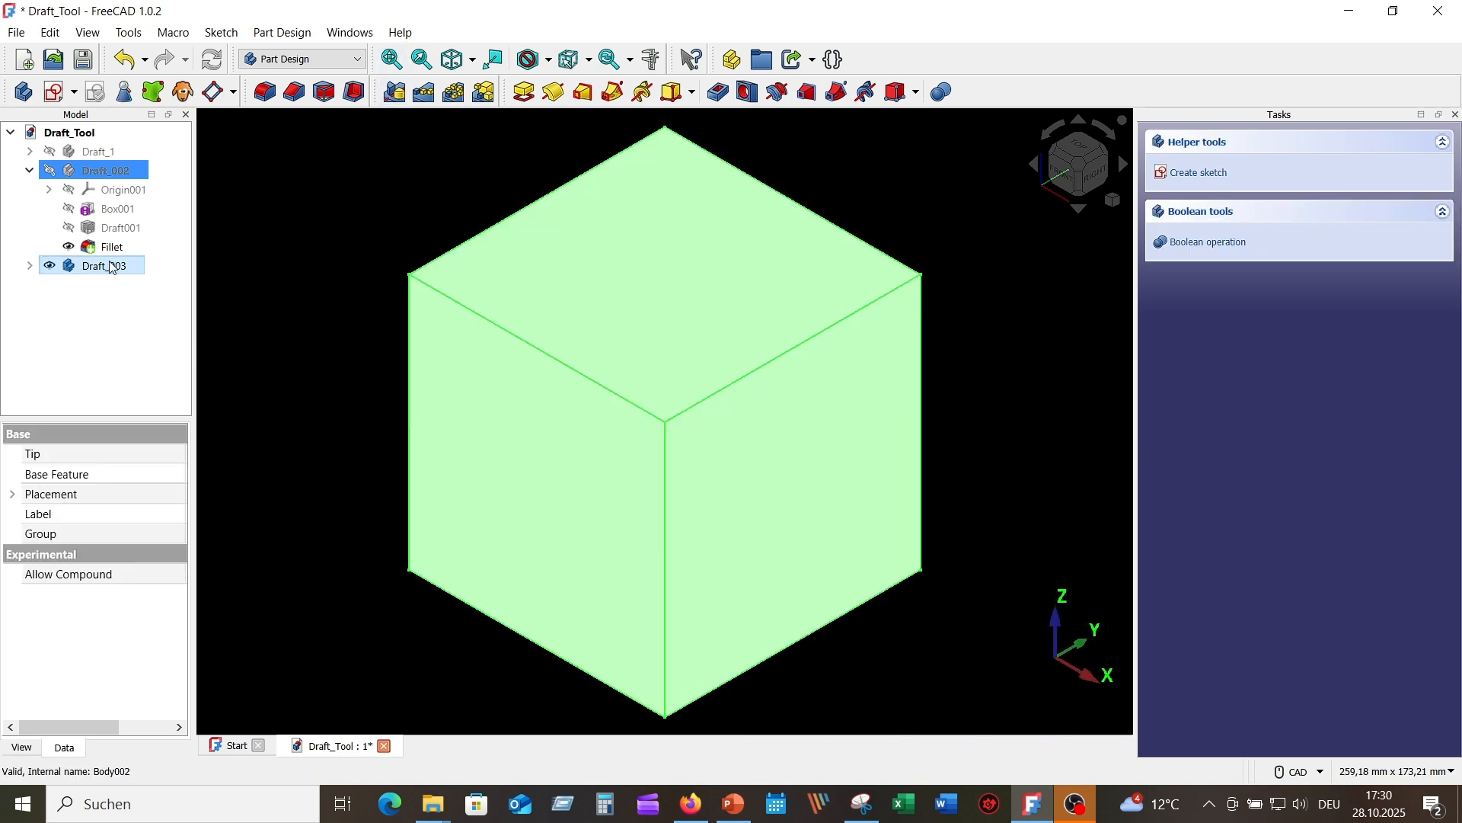
right_click(113, 267)
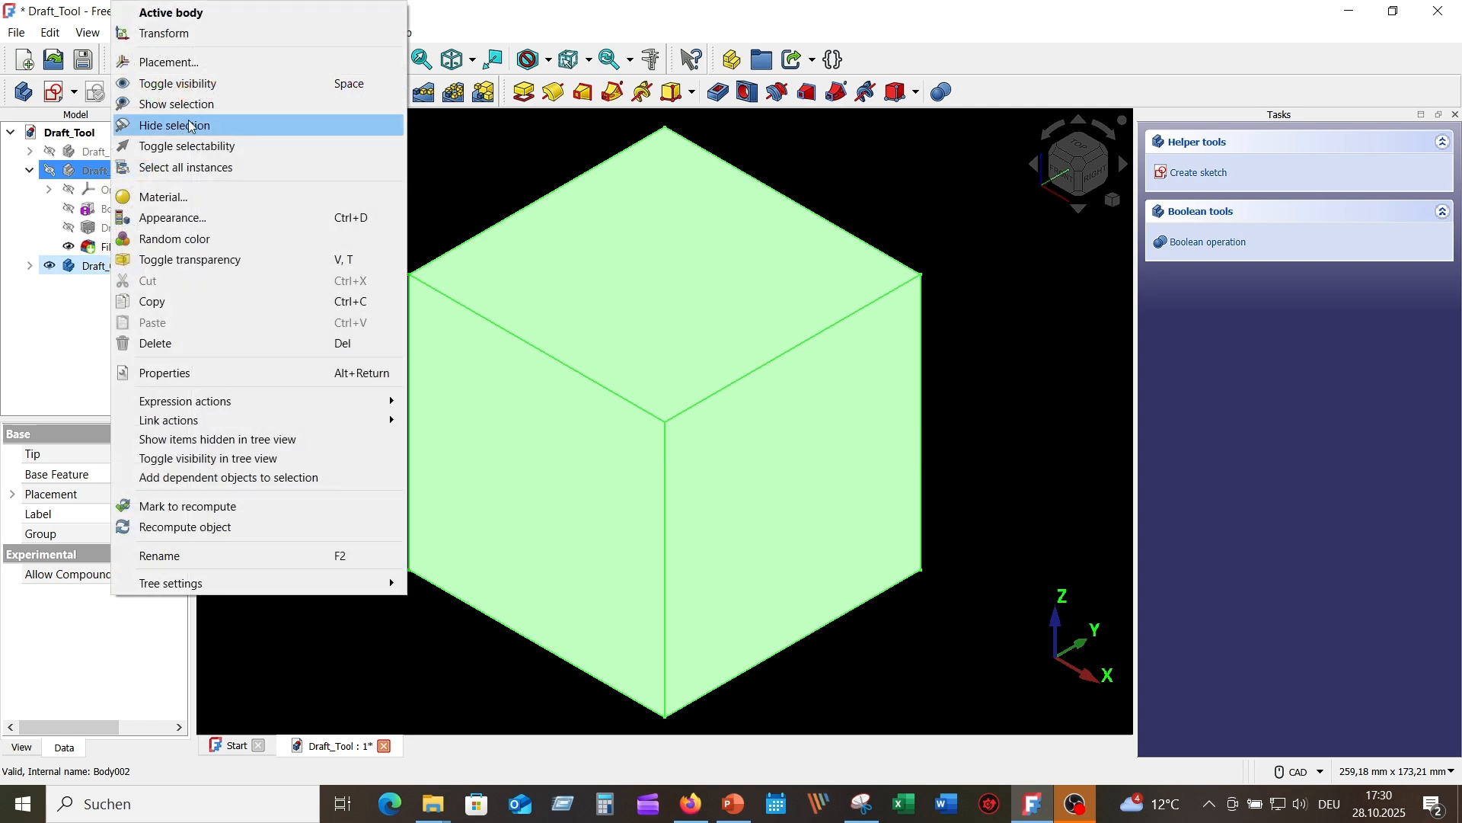
click(229, 14)
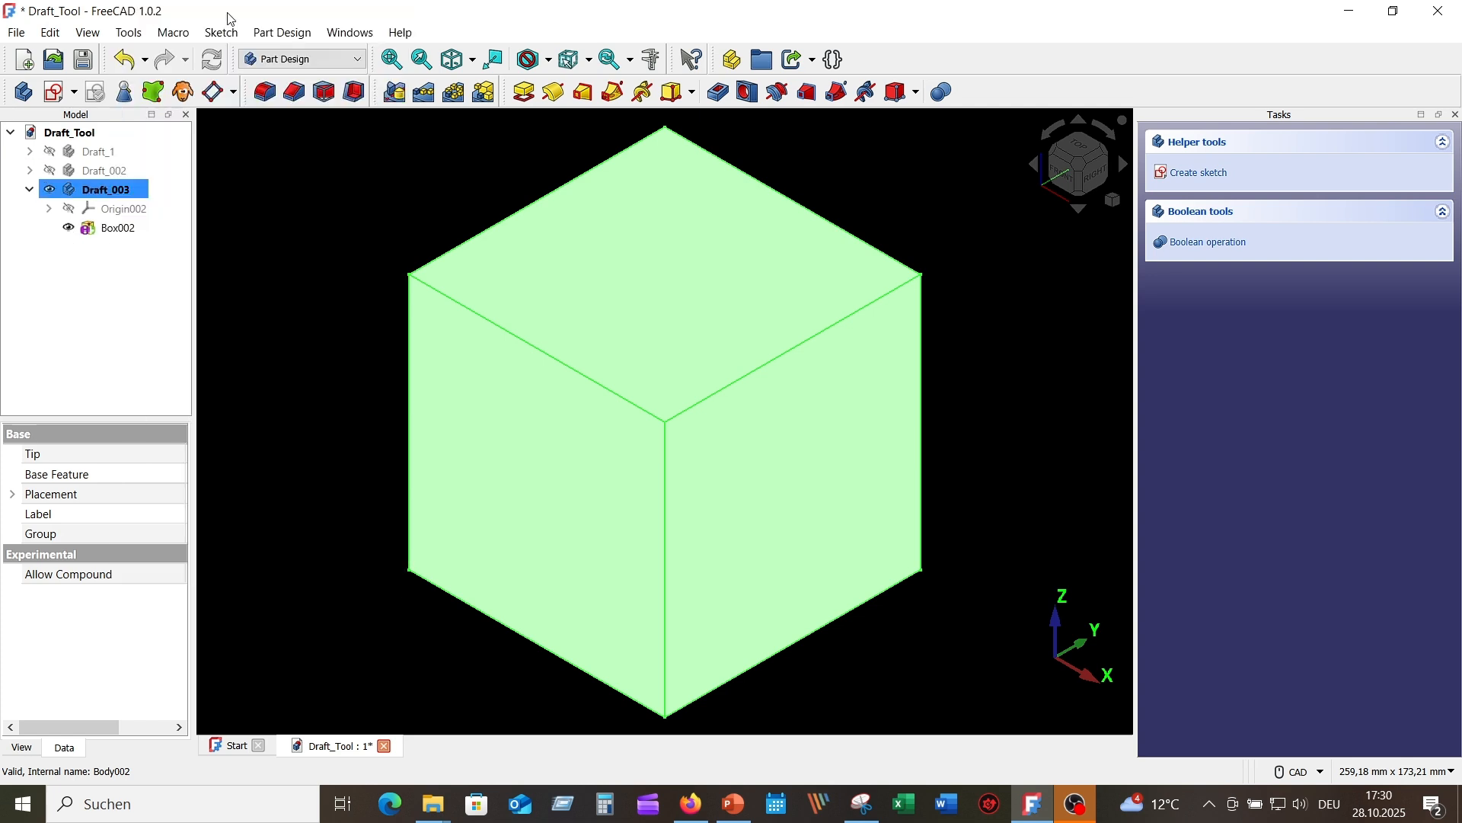
click(336, 236)
Step: Start a draft on the Draft_003 cube with the left side face as neutral plane and the top front edge as pull direction
scroll(340, 234, down, 2)
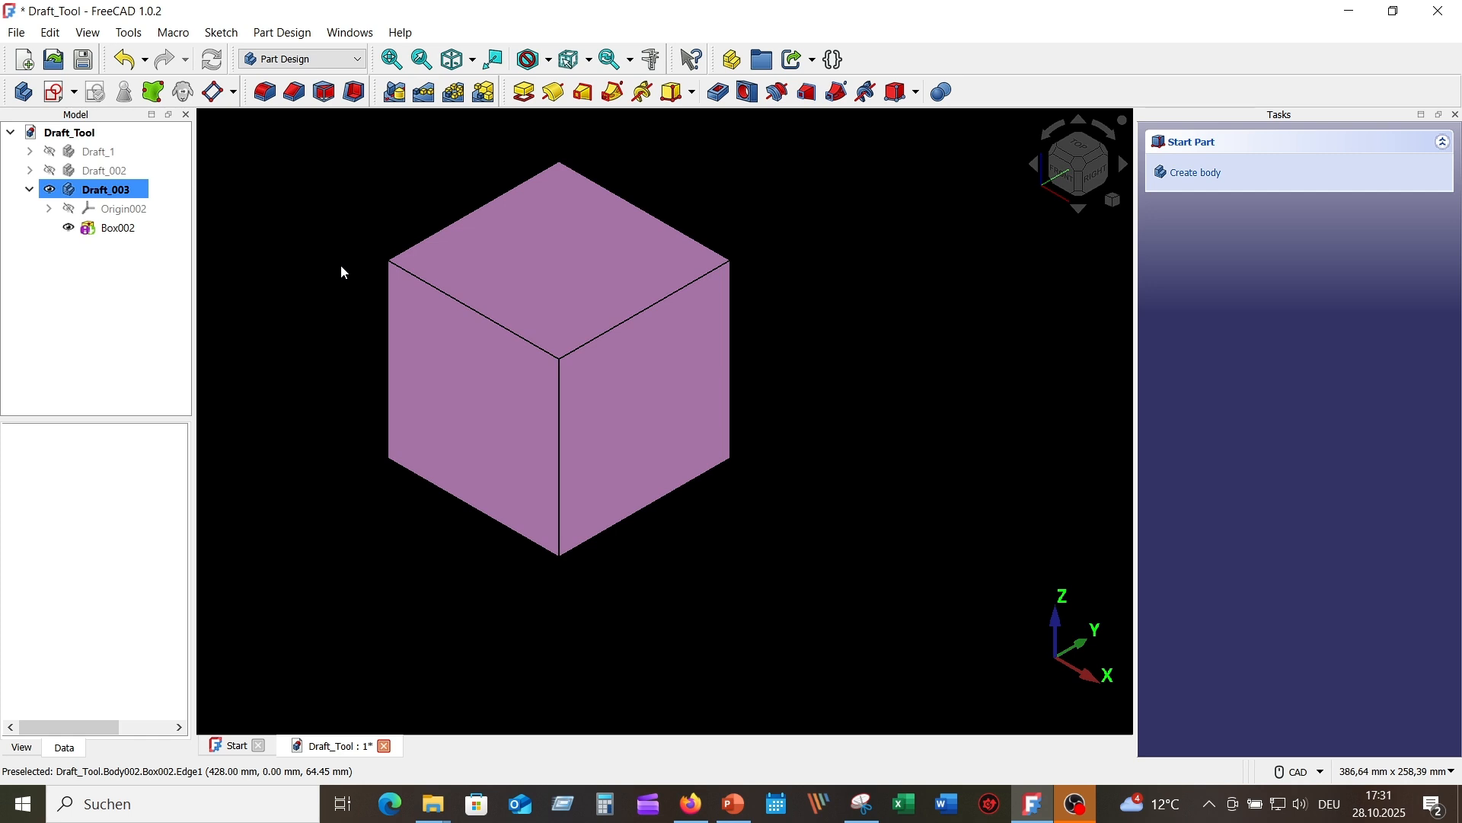
middle_drag(342, 271, 473, 352)
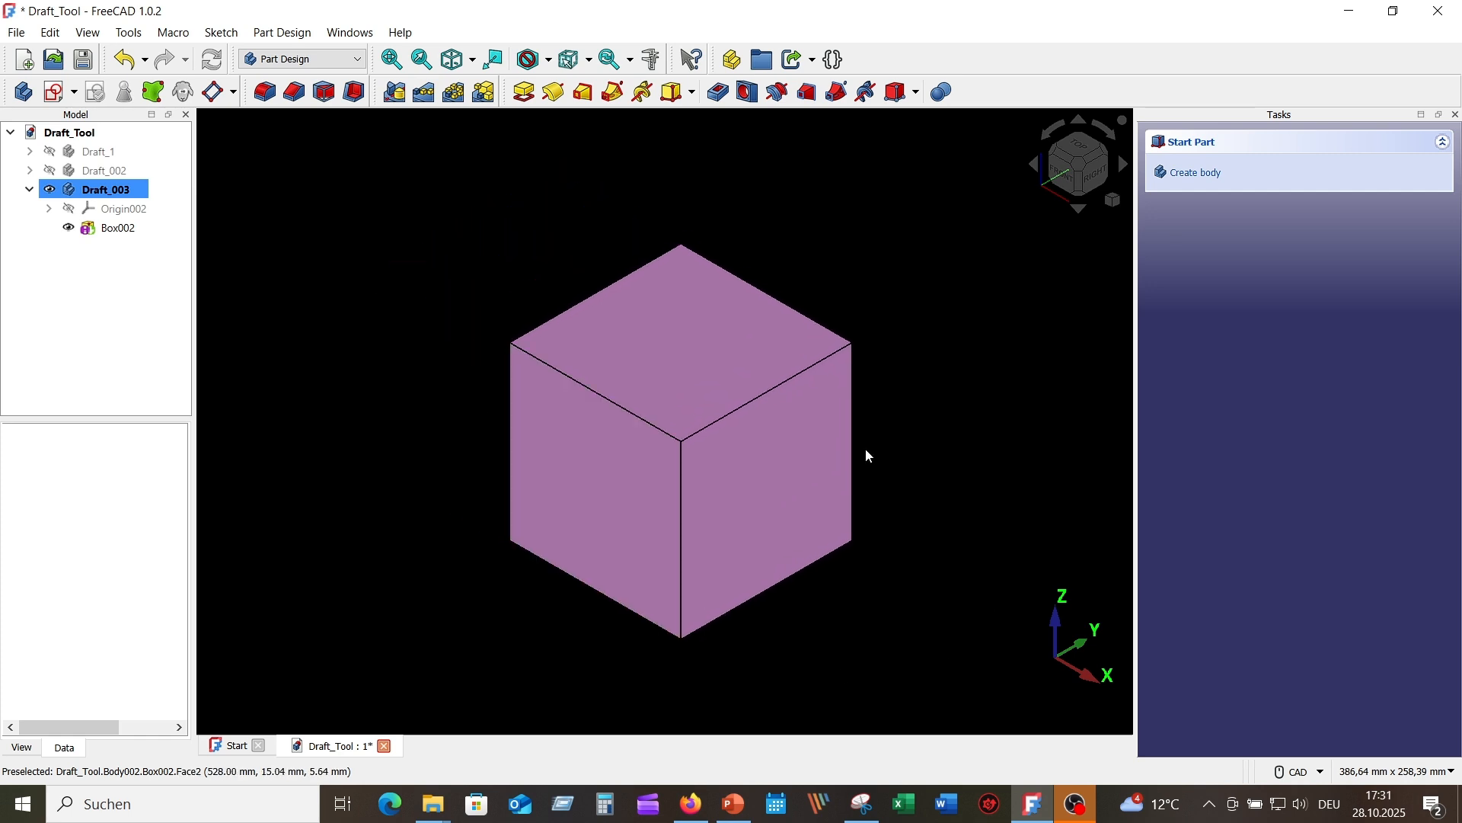
key(1)
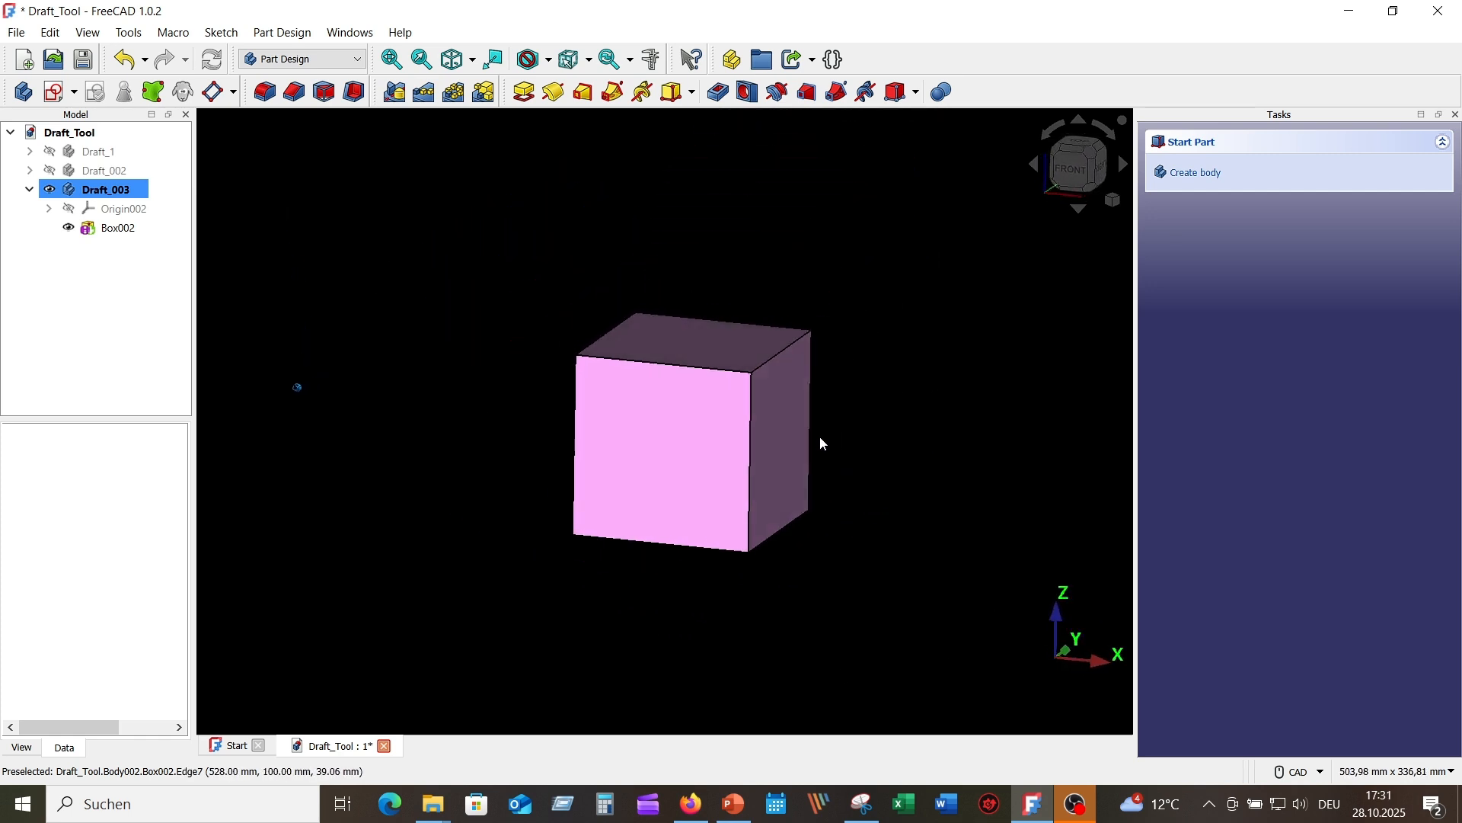
middle_drag(823, 444, 601, 634)
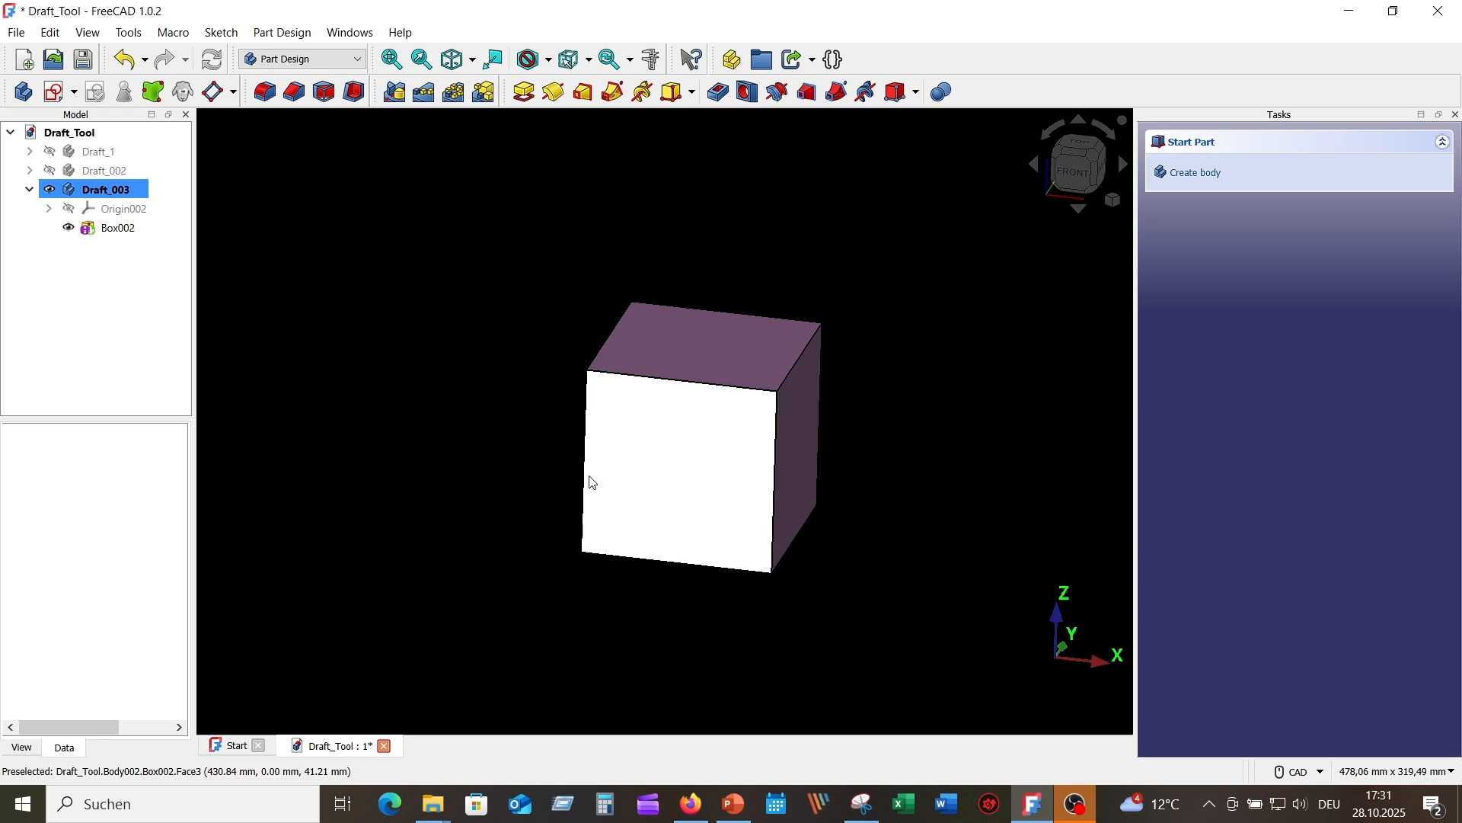
mouse_move(587, 500)
middle_down()
mouse_move(672, 637)
mouse_move(769, 615)
middle_up()
scroll(894, 460, up, 3)
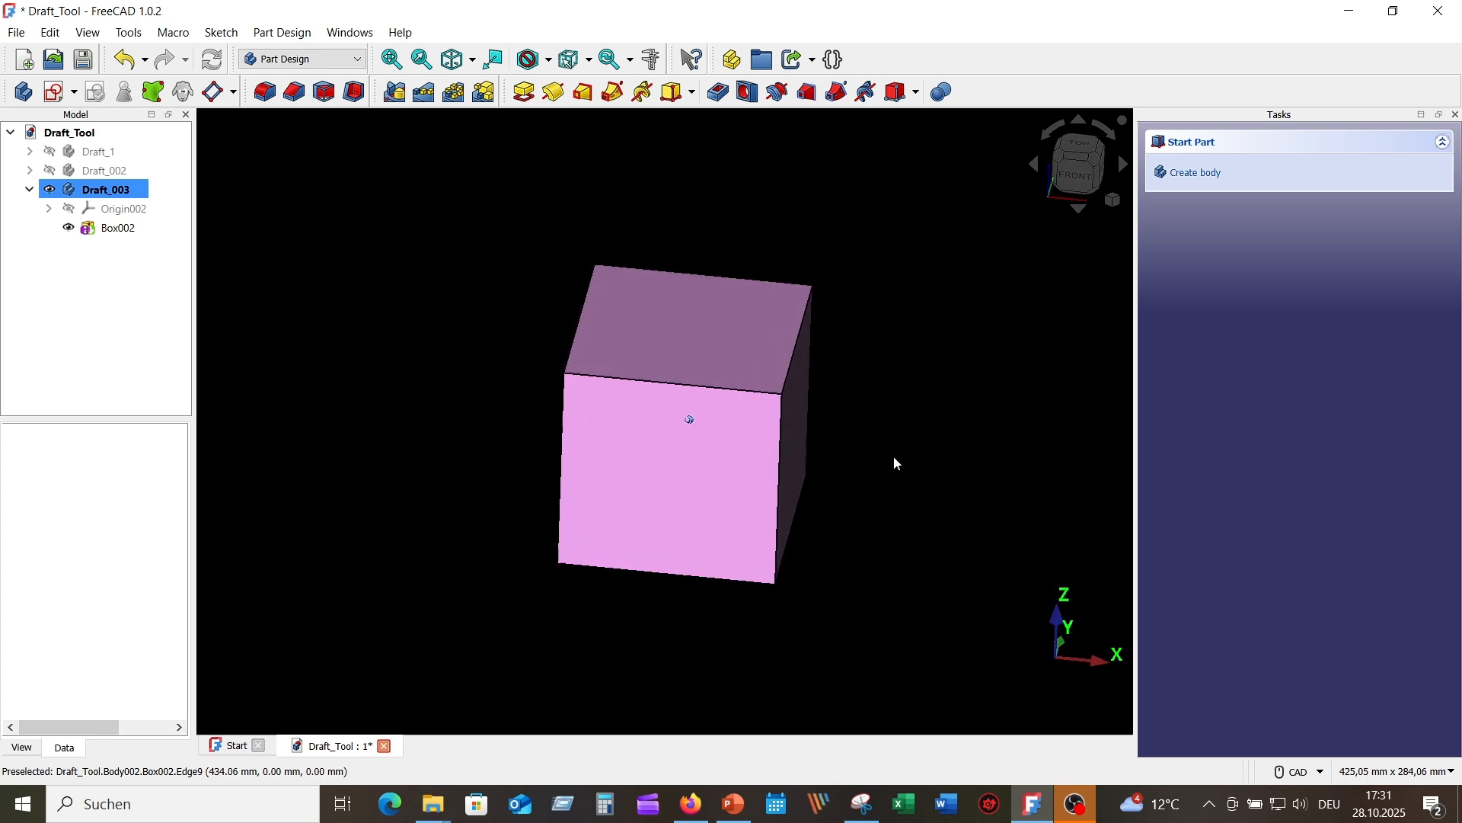
click(322, 90)
mouse_move(1038, 341)
middle_down()
mouse_move(1063, 337)
mouse_move(1086, 378)
middle_up()
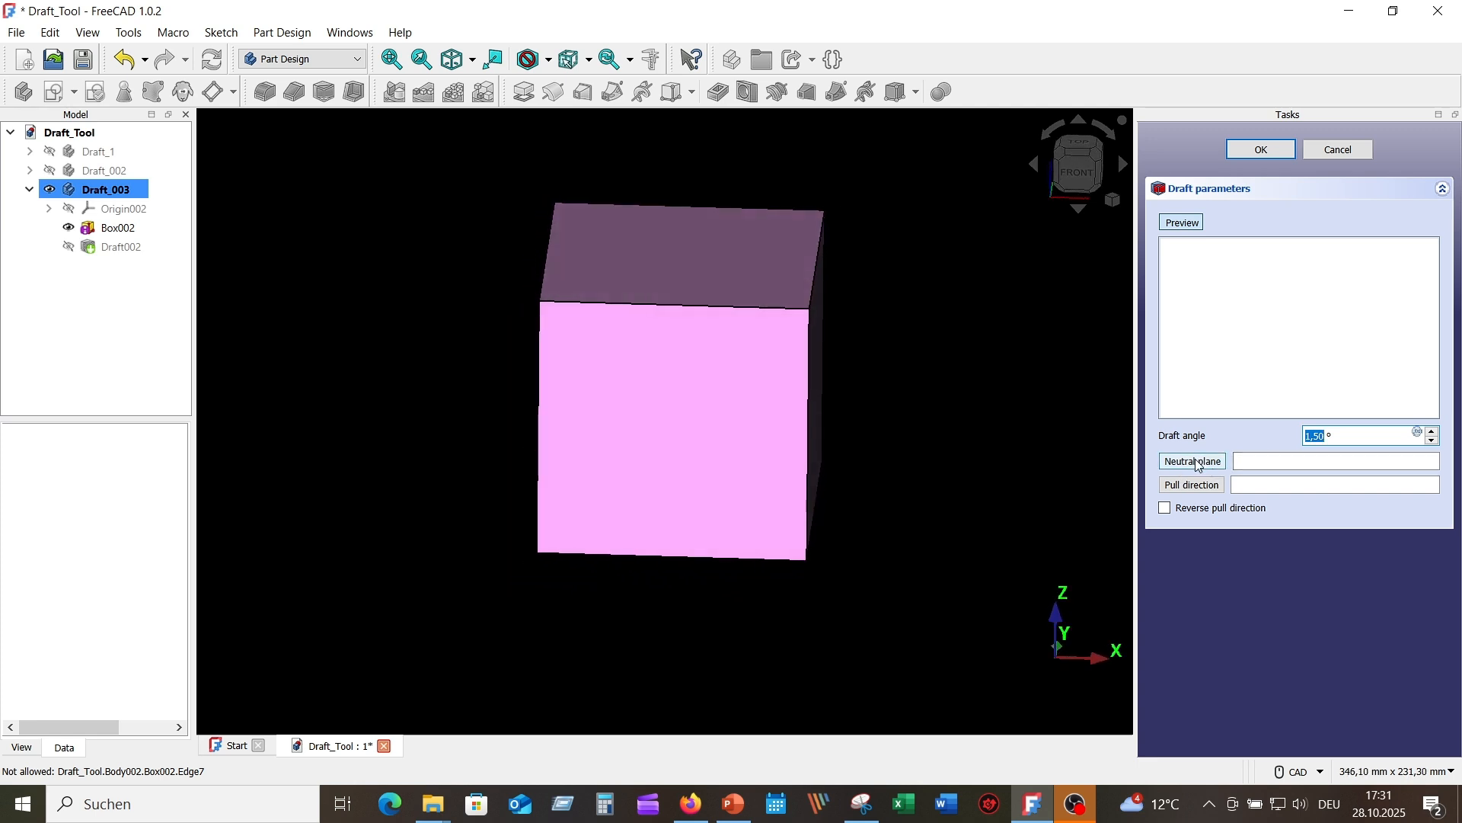
click(1196, 459)
middle_drag(1046, 454, 1089, 466)
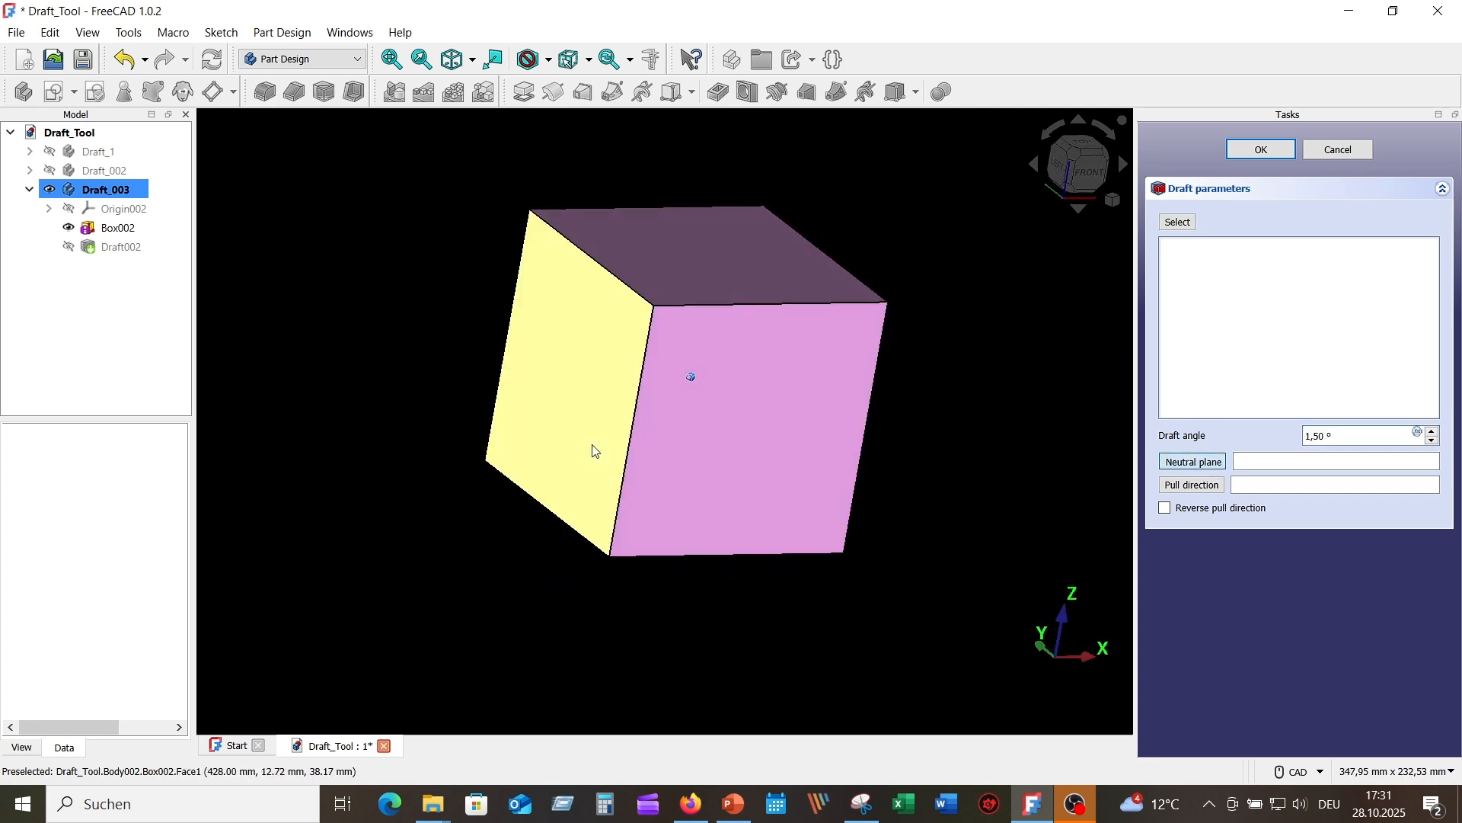
click(585, 371)
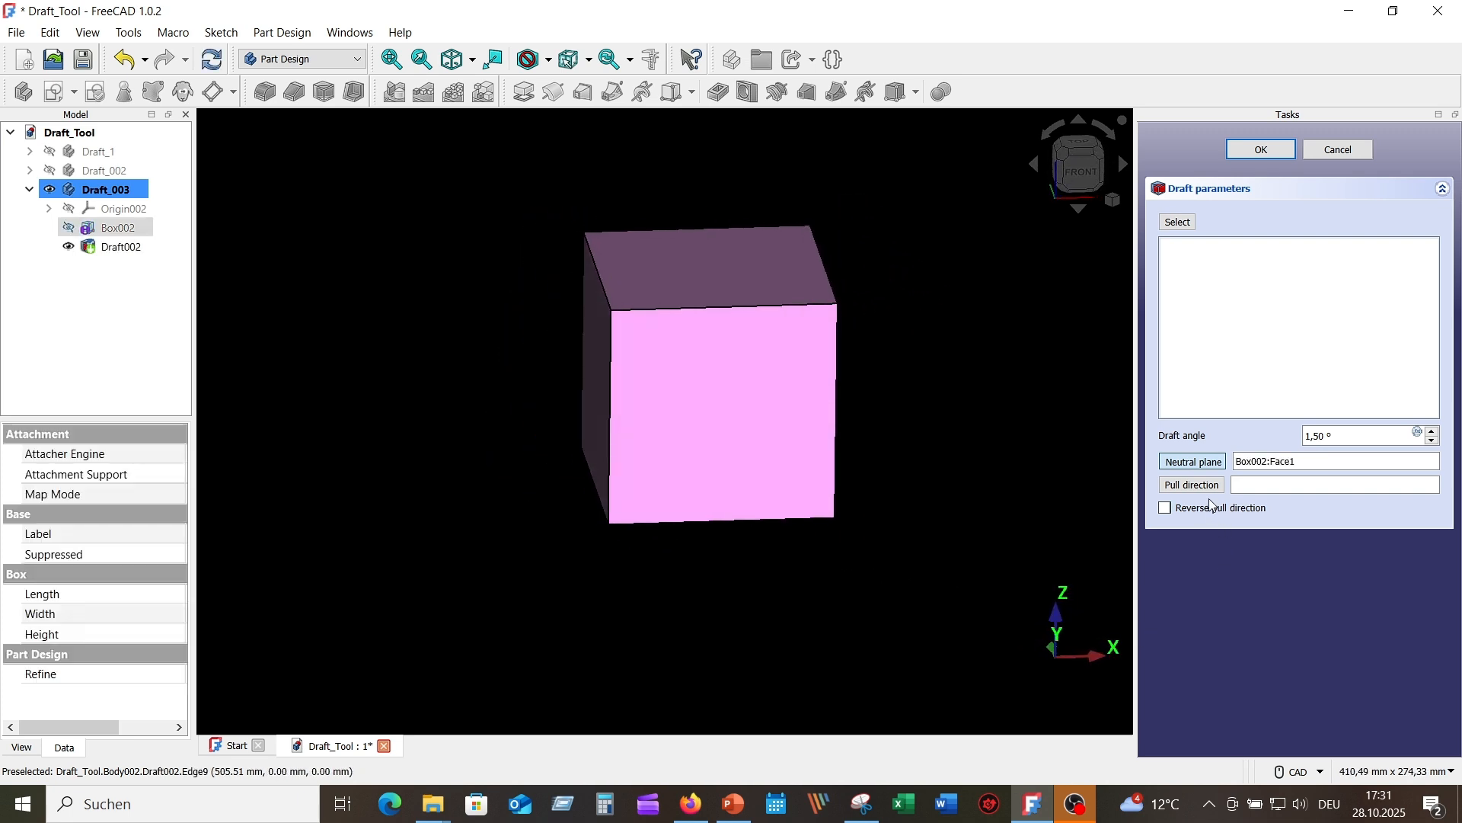
click(1194, 485)
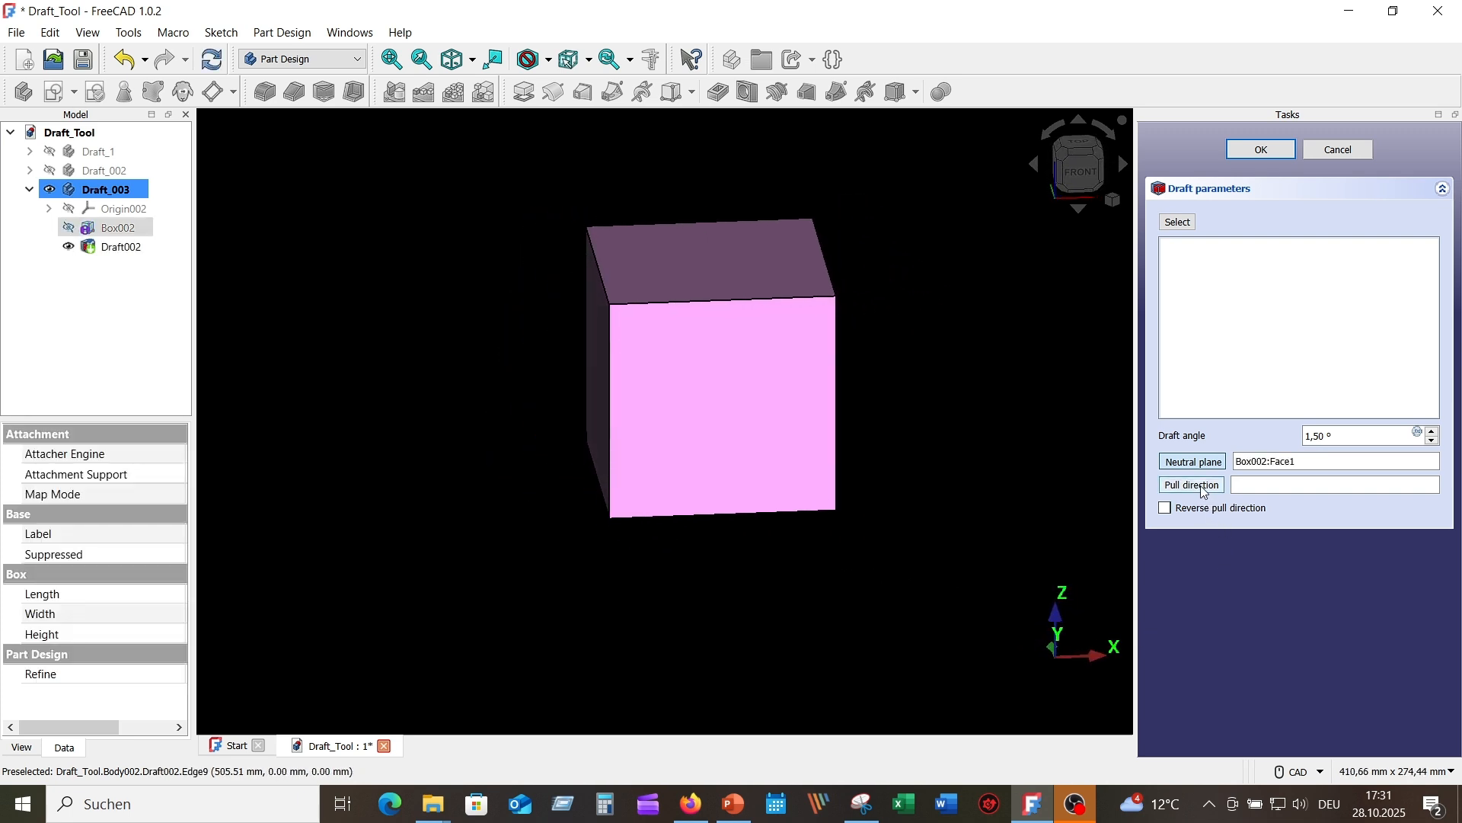
click(737, 302)
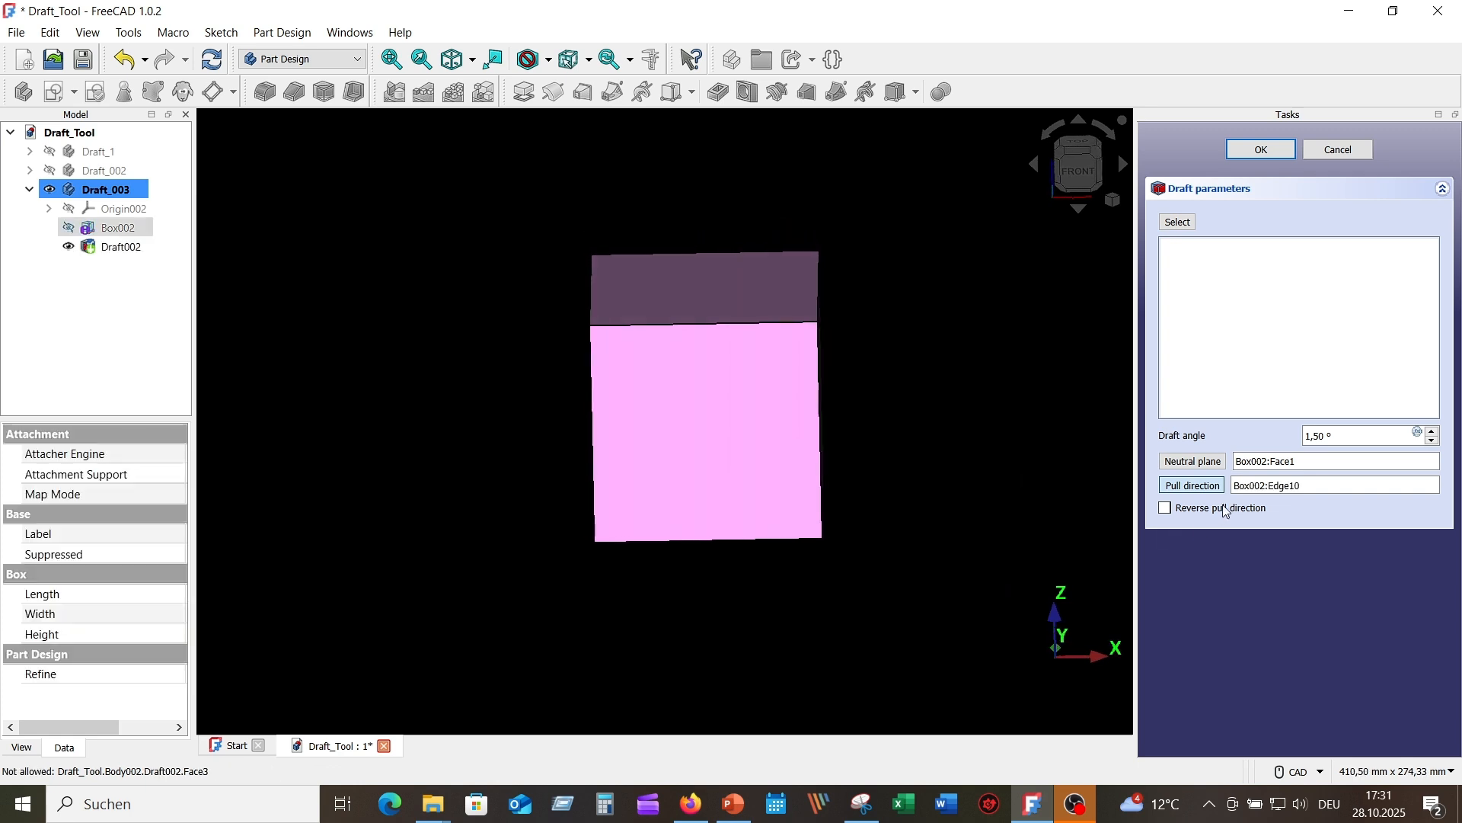
Step: Add the cube's top face as the face to draft and set the draft angle to 10°
click(1177, 222)
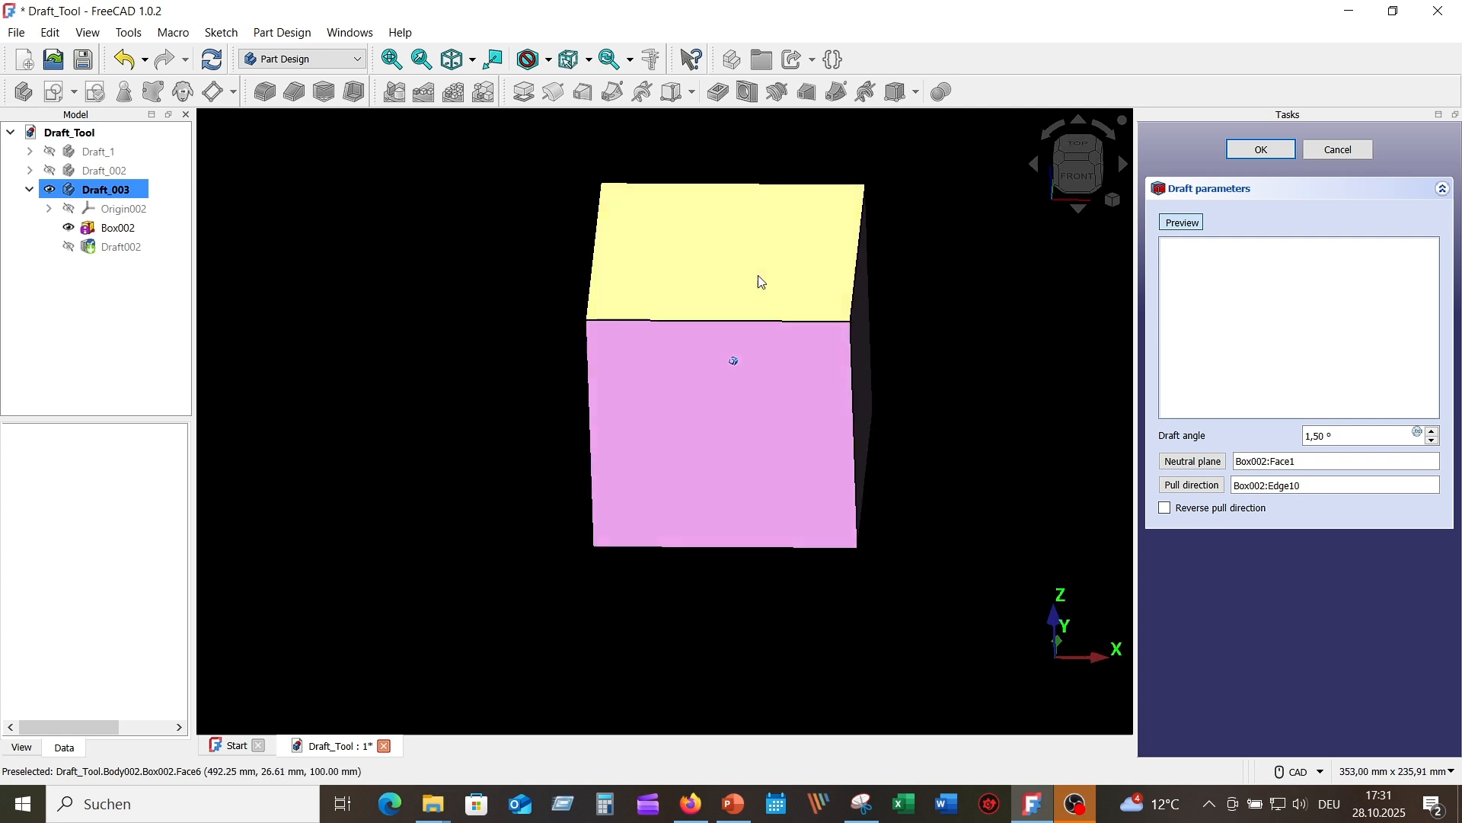
click(760, 265)
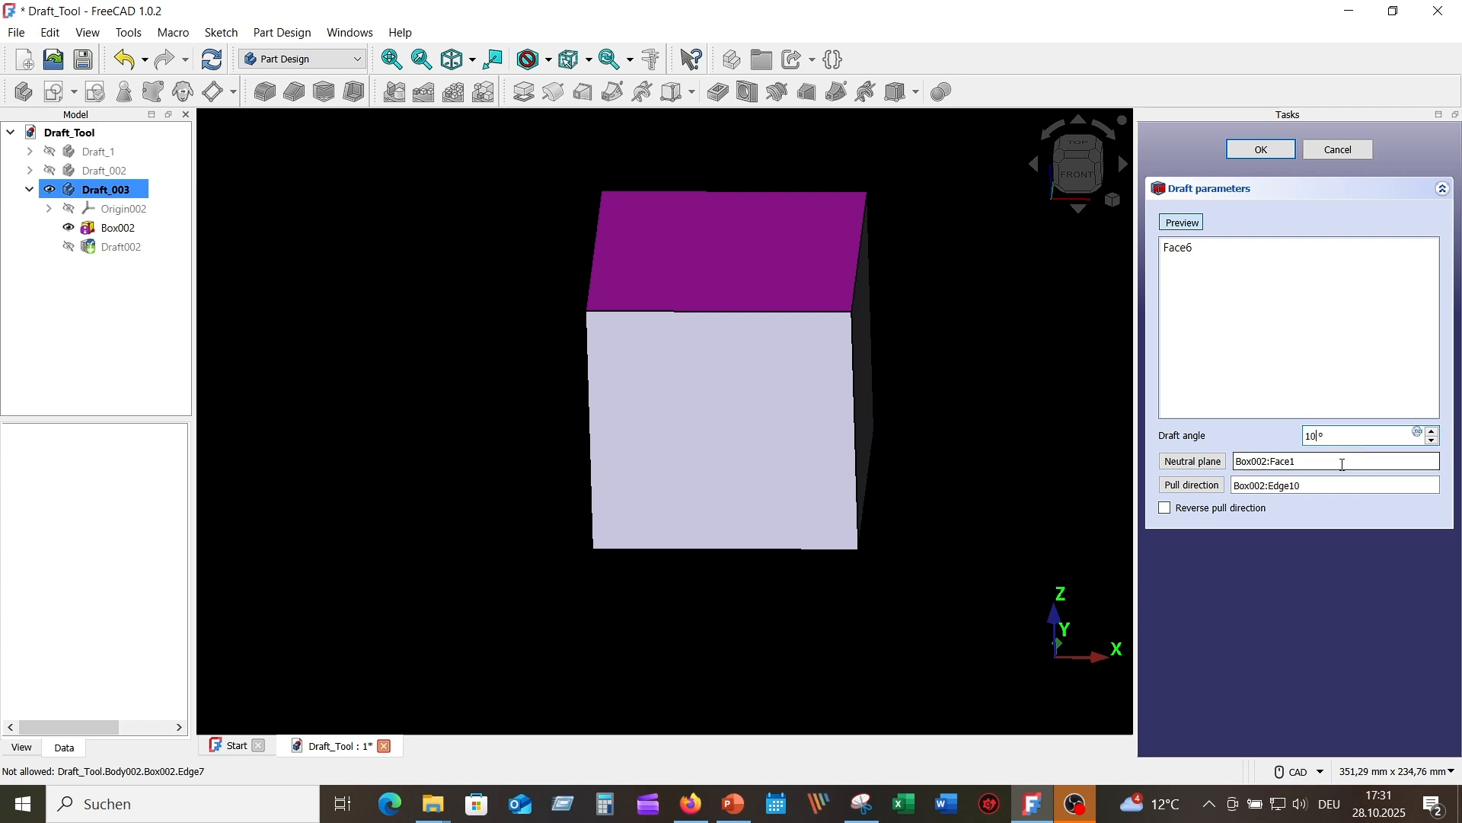
click(1342, 465)
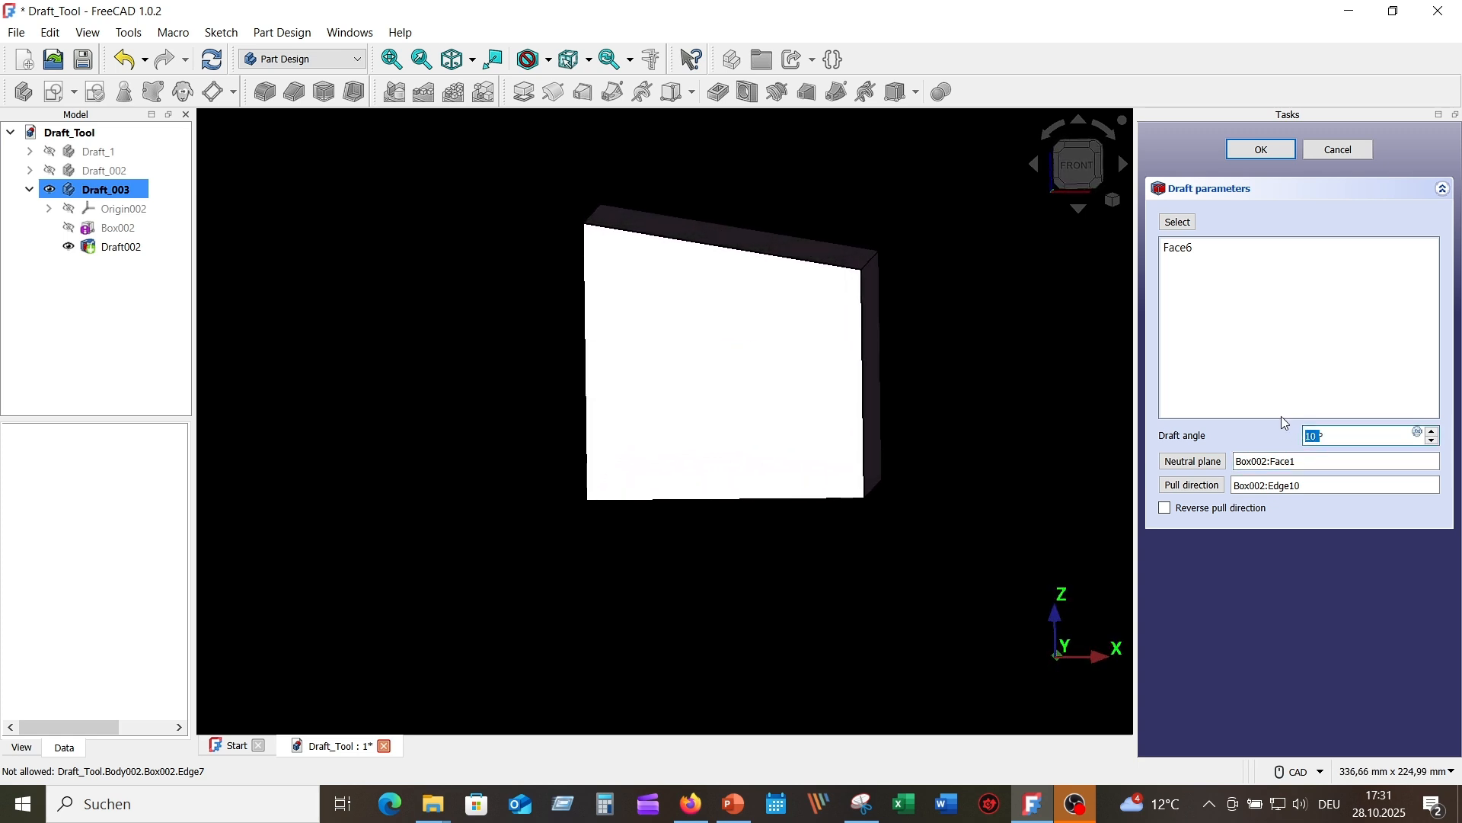
Step: Increase the top face's draft angle to 15°
text(1)
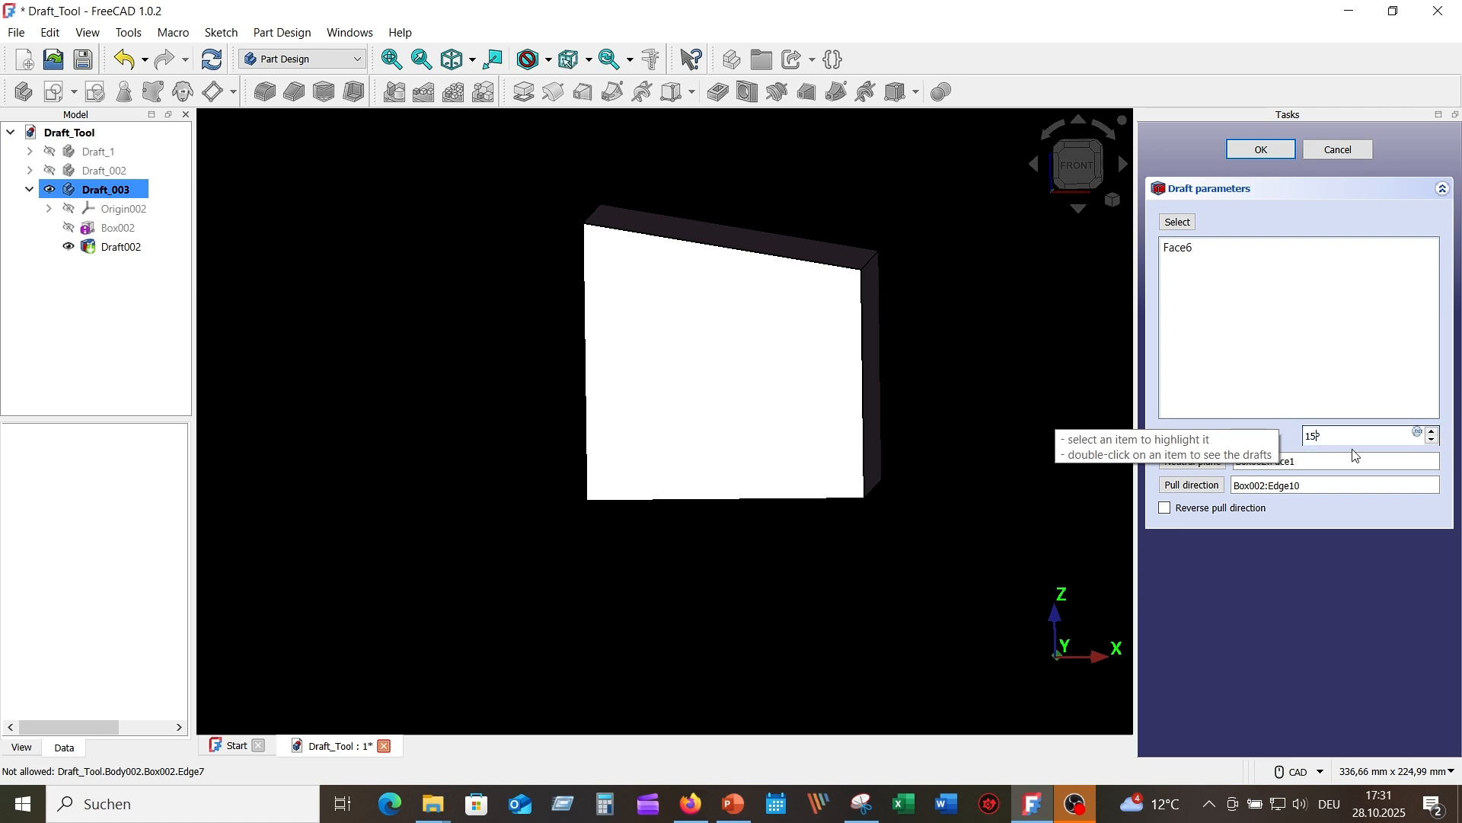
text(5)
click(1353, 460)
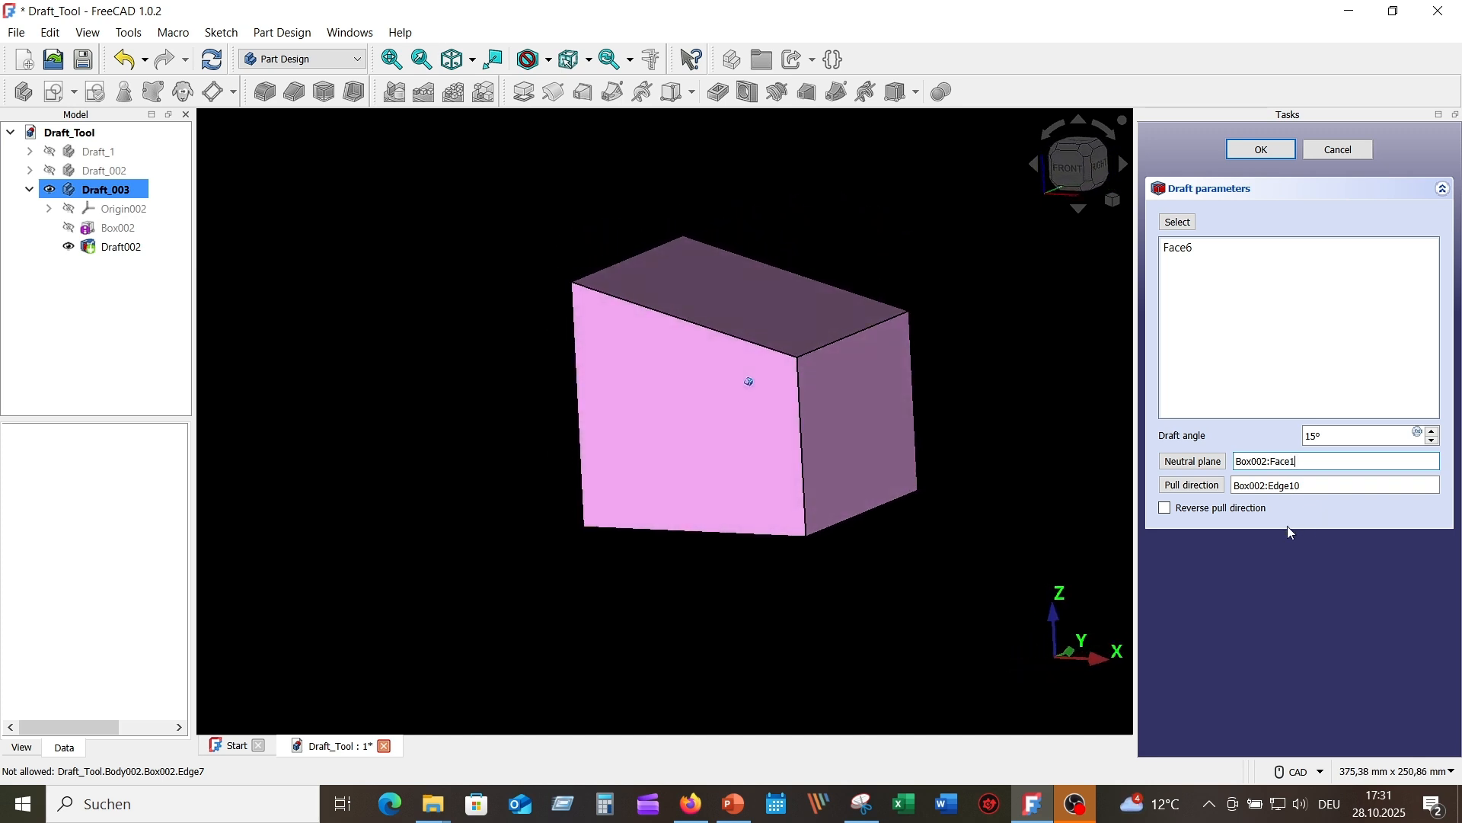
Step: Reverse the draft's pull direction, switching it off and on again to compare both slopes of the top face
click(1166, 508)
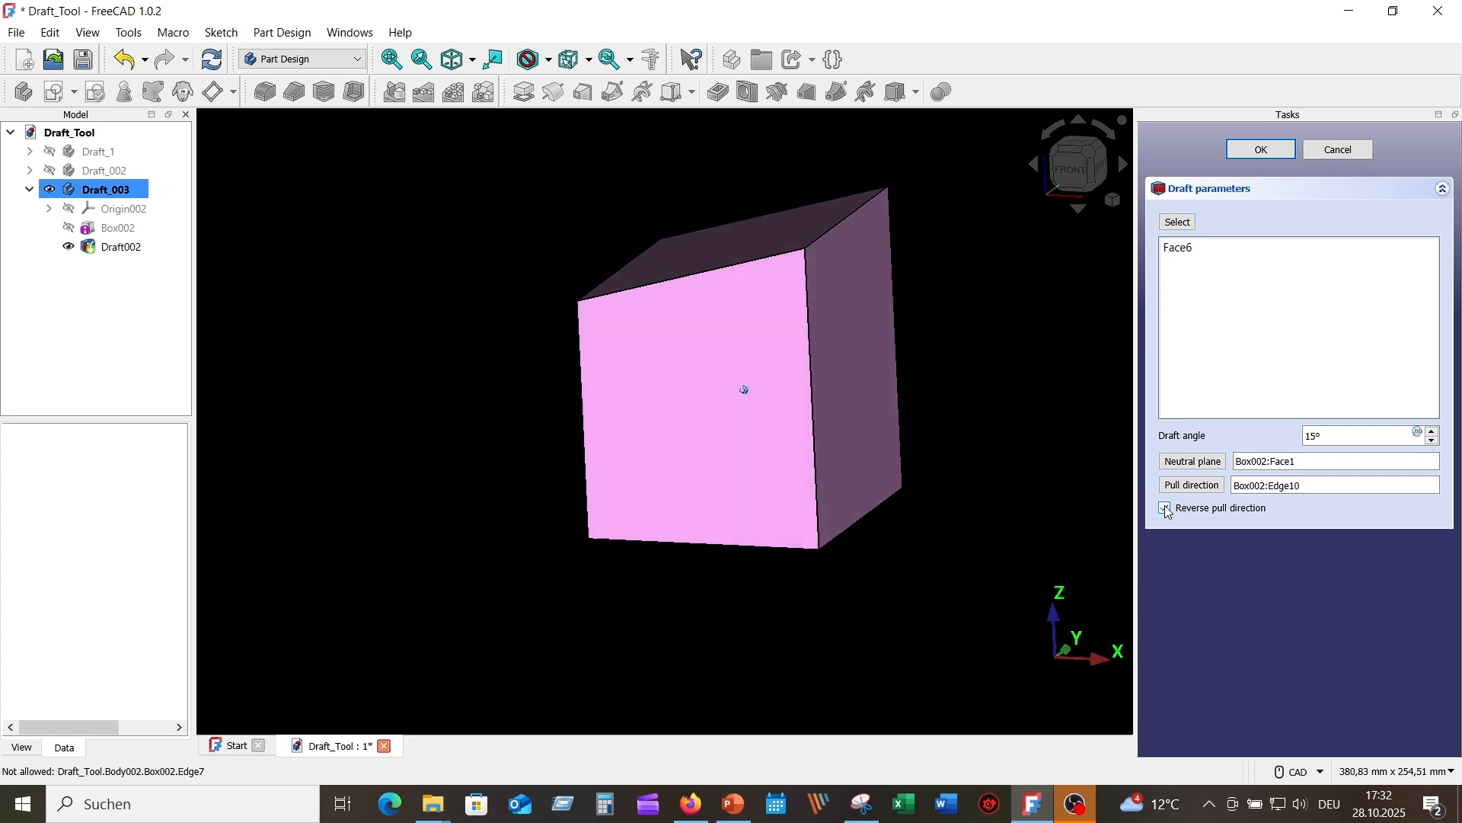
click(1166, 509)
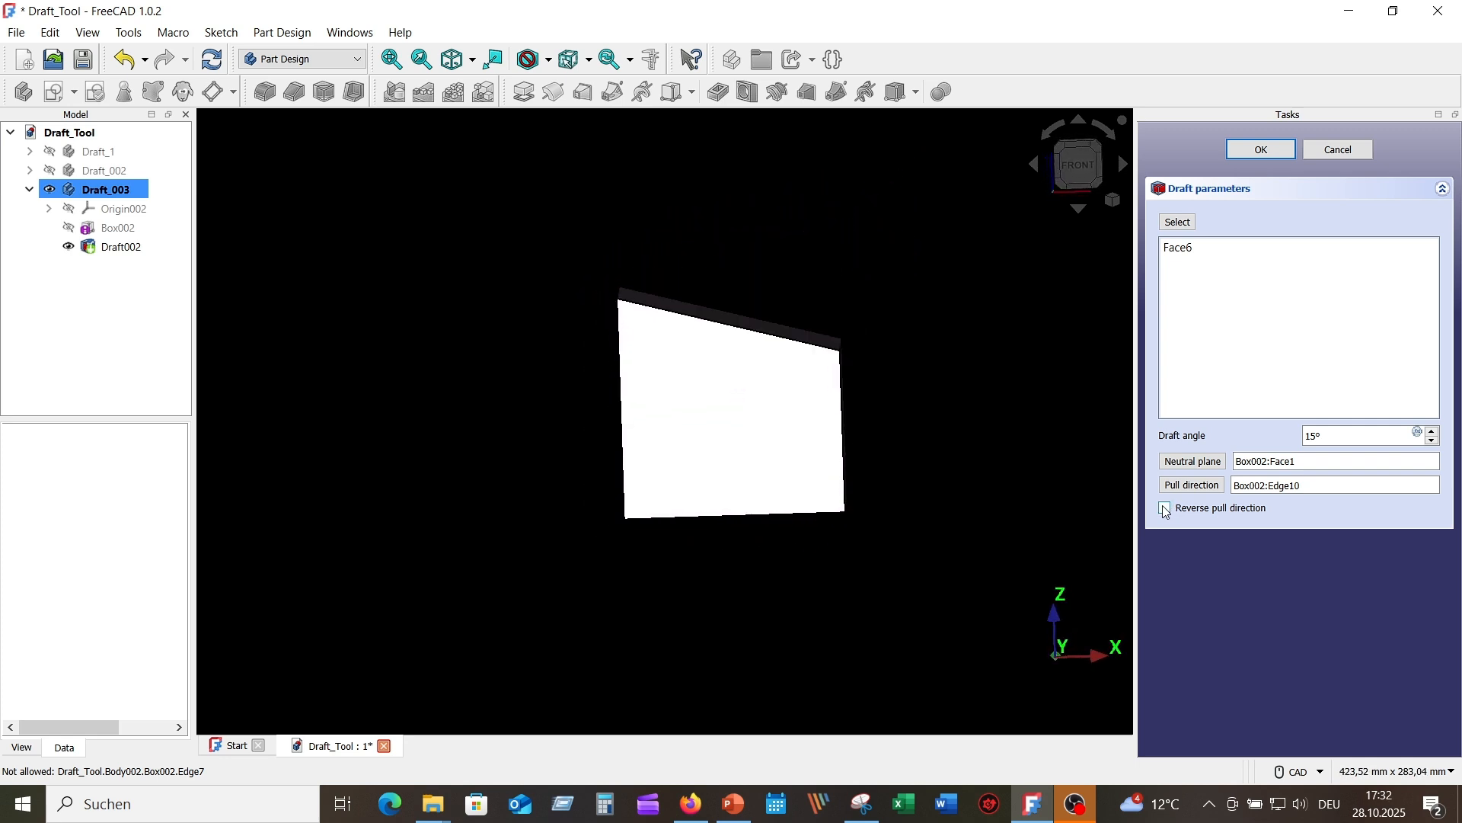
click(1167, 508)
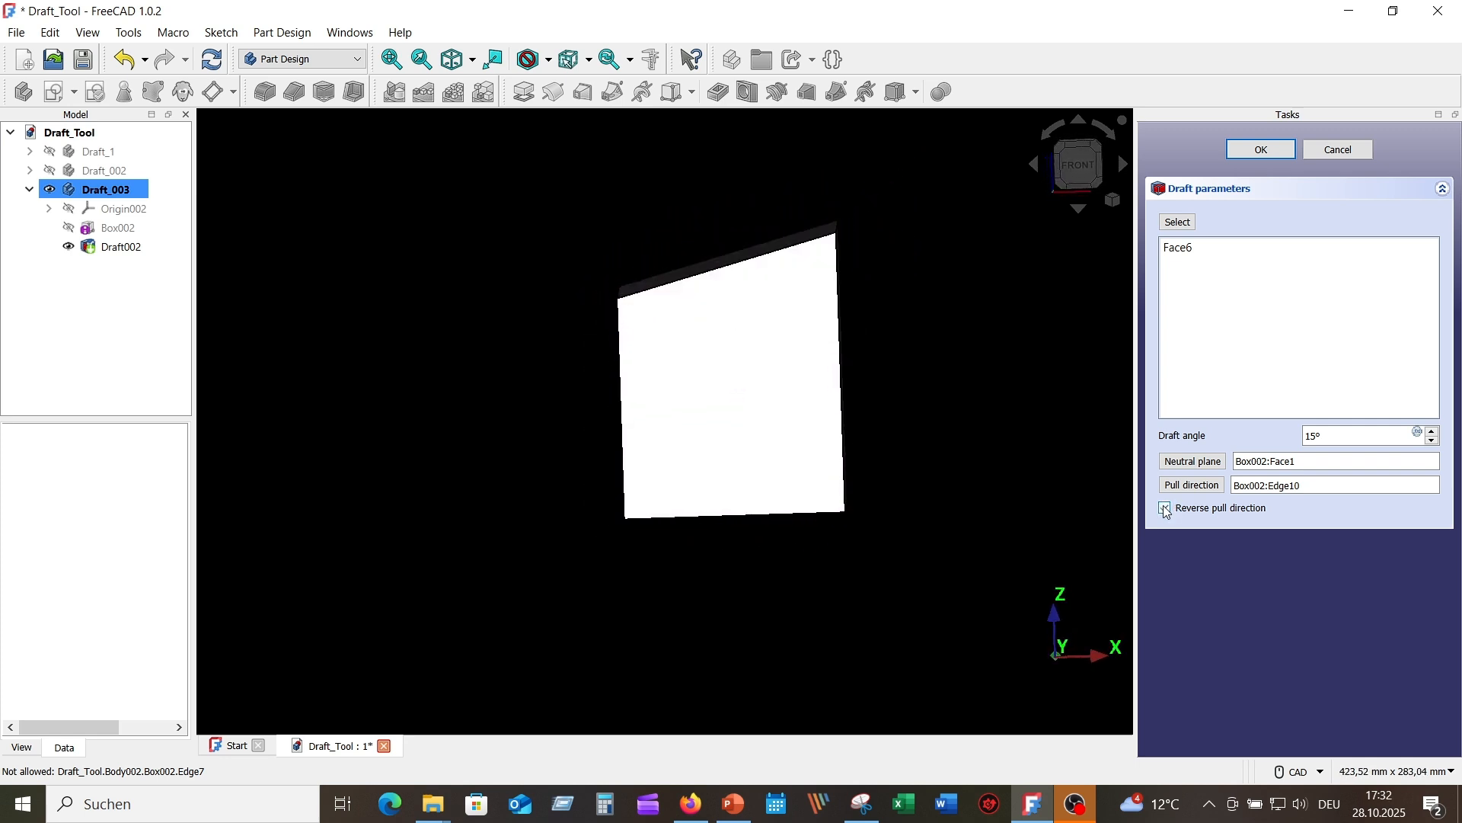